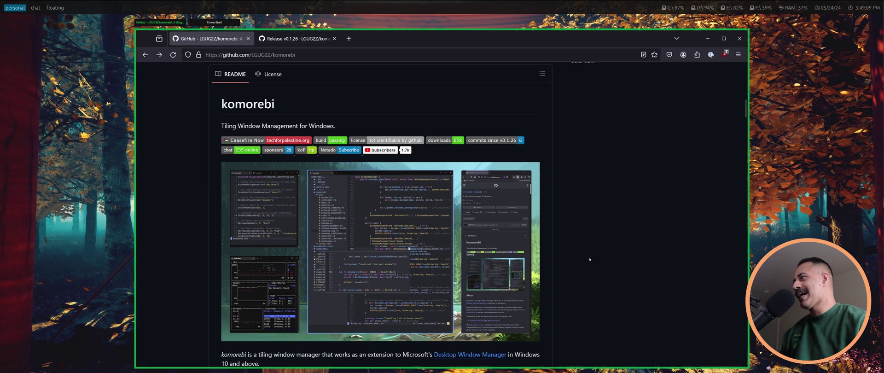
Step: Read the Release v0.1.26 notes tab in Firefox, then return to the komorebi README tab
{"action": "key", "text": "ctrl+Tab"}
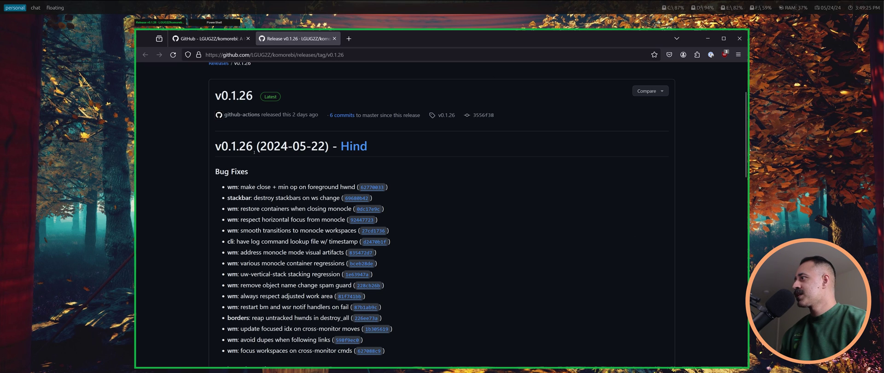
{"action": "key", "text": "ctrl+shift+Tab"}
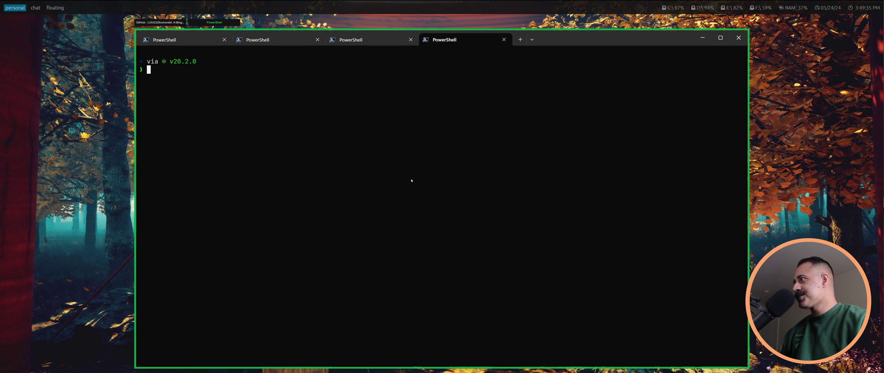
Step: Launch komorebi-gui from PowerShell with 'komorebic gui'
{"action": "type", "text": "komorebic gui"}
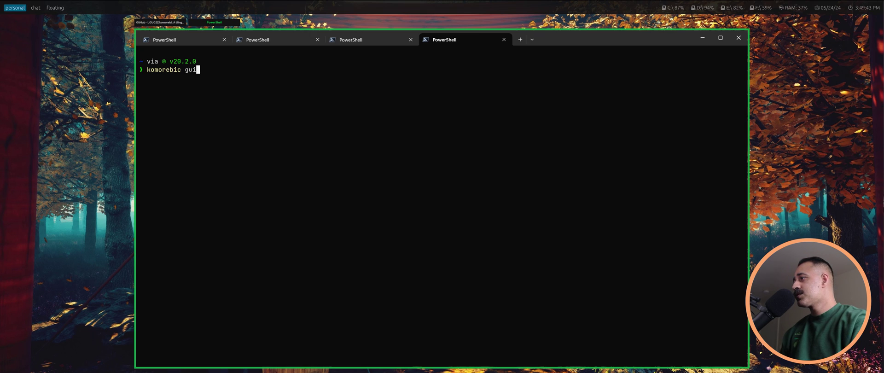
{"action": "key", "text": "Return"}
{"action": "left_click_drag", "start_coordinate": [113, 52], "coordinate": [325, 67]}
Step: Expand the Monitor 1, Monitor 0, Stackbar, Border, Mouse and Debugging sections
{"action": "left_click", "coordinate": [300, 116]}
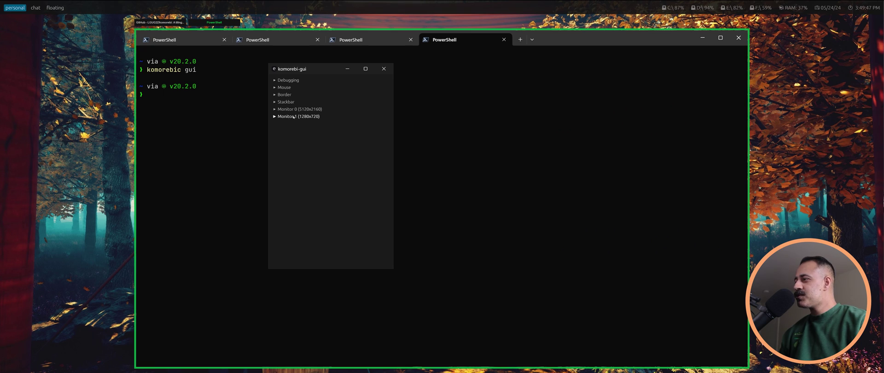
{"action": "left_click", "coordinate": [299, 109]}
{"action": "left_click", "coordinate": [286, 102]}
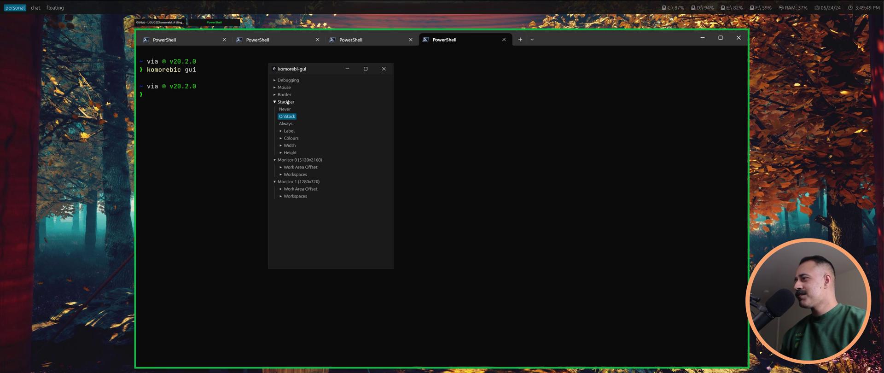
{"action": "left_click", "coordinate": [283, 95]}
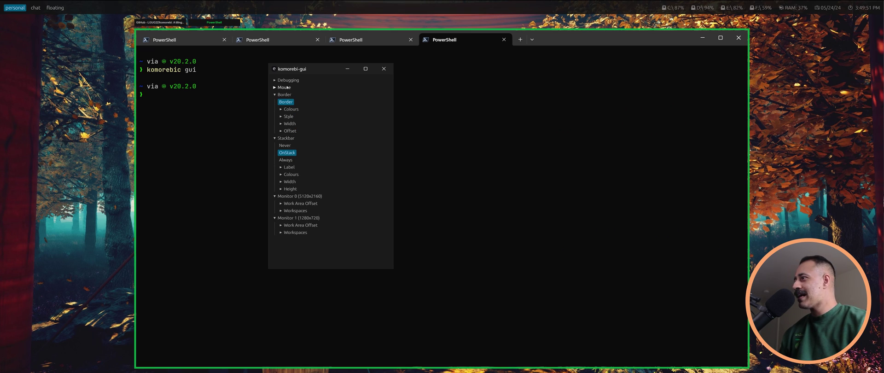
{"action": "left_click", "coordinate": [287, 87]}
{"action": "left_click", "coordinate": [286, 80]}
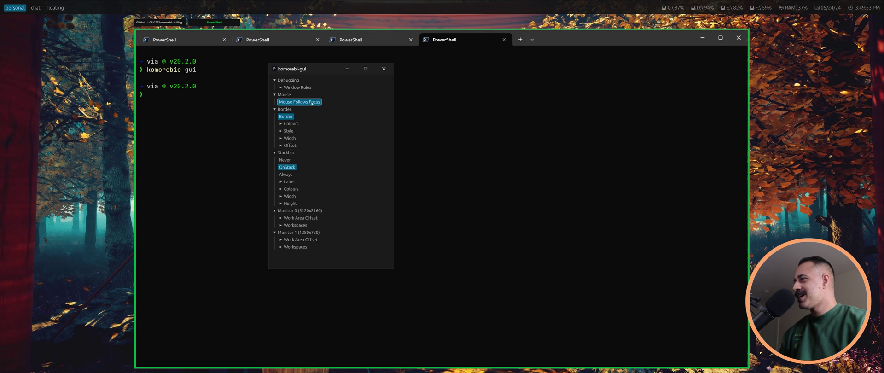
Step: Under Debugging's Window Rules, refresh the window list and show komorebi-gui.exe's rule details
{"action": "left_click", "coordinate": [297, 87]}
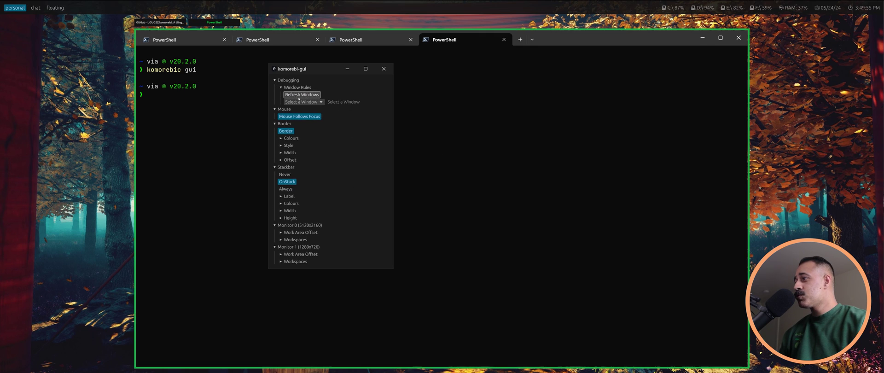
{"action": "left_click", "coordinate": [301, 102]}
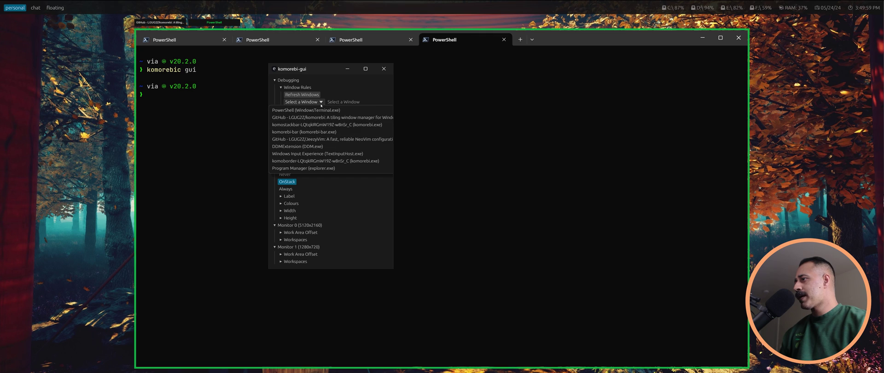
{"action": "left_click", "coordinate": [301, 94]}
{"action": "left_click", "coordinate": [318, 102]}
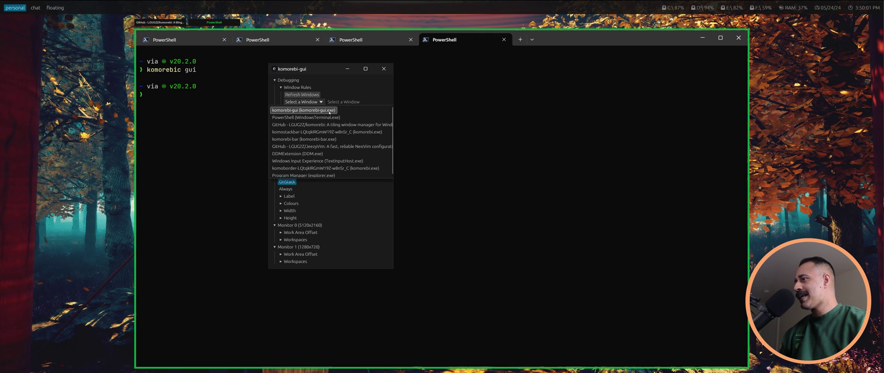
{"action": "left_click", "coordinate": [329, 111]}
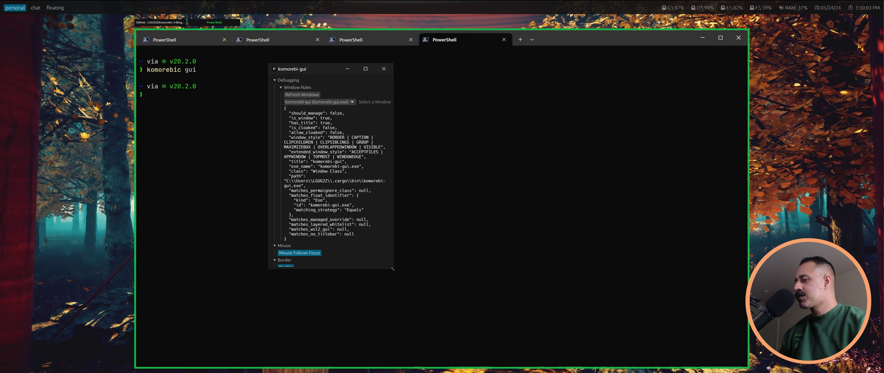
Step: Enlarge the window, inspect the Exe, Equals, komorebi-gui.exe and should_manage false values, then collapse Window Rules
{"action": "left_click_drag", "start_coordinate": [393, 269], "coordinate": [563, 290]}
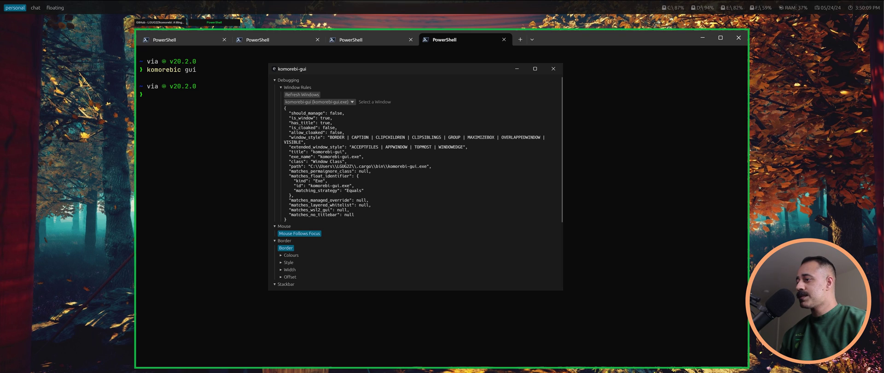
{"action": "double_click", "coordinate": [355, 190]}
{"action": "double_click", "coordinate": [319, 181]}
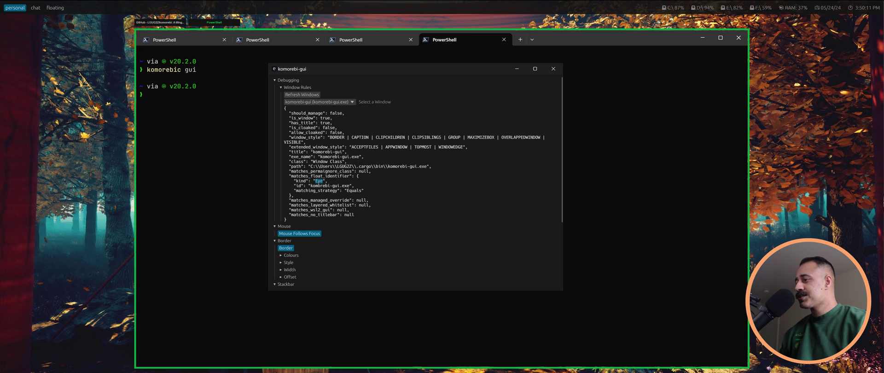
{"action": "left_click_drag", "start_coordinate": [315, 186], "coordinate": [344, 185]}
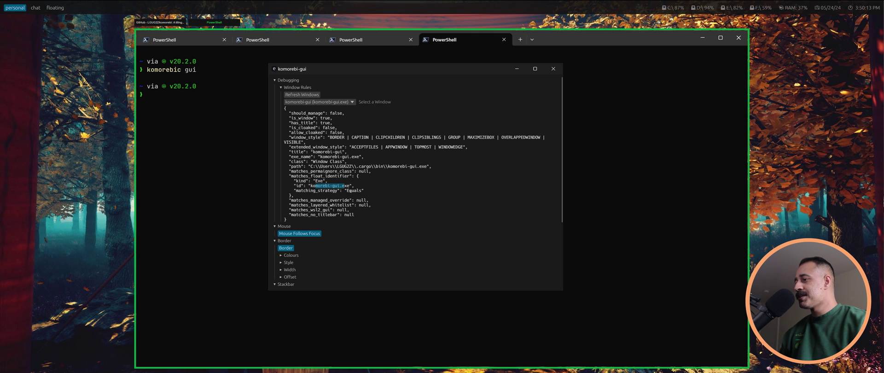
{"action": "double_click", "coordinate": [352, 191]}
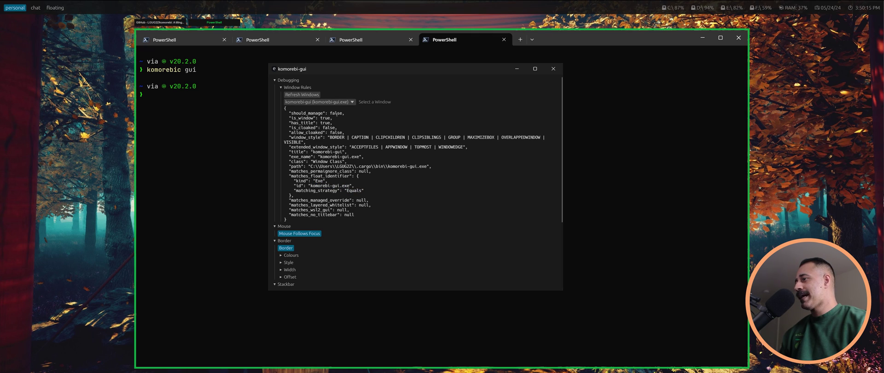
{"action": "double_click", "coordinate": [336, 113]}
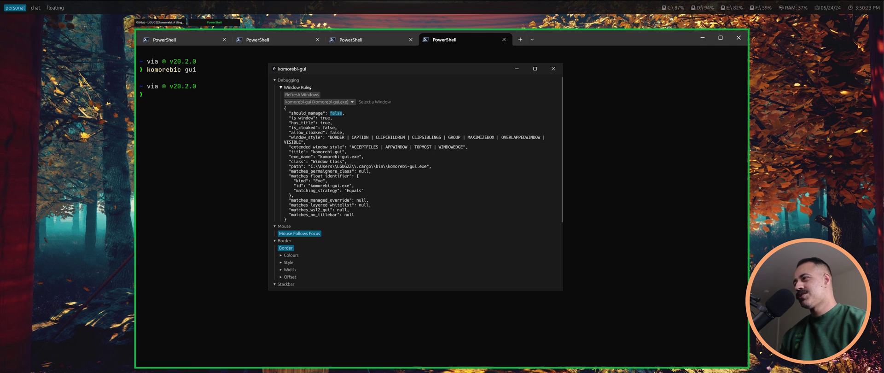
{"action": "left_click", "coordinate": [310, 88]}
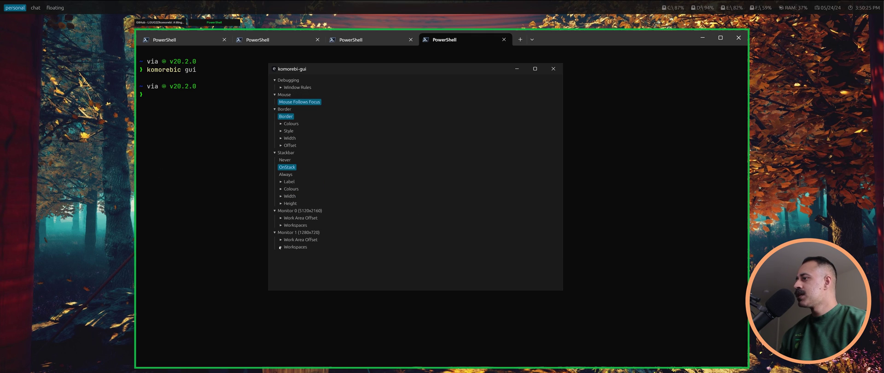
Step: Check the single-window border colour, then expand the border Style and Width 10 settings
{"action": "left_click", "coordinate": [289, 123]}
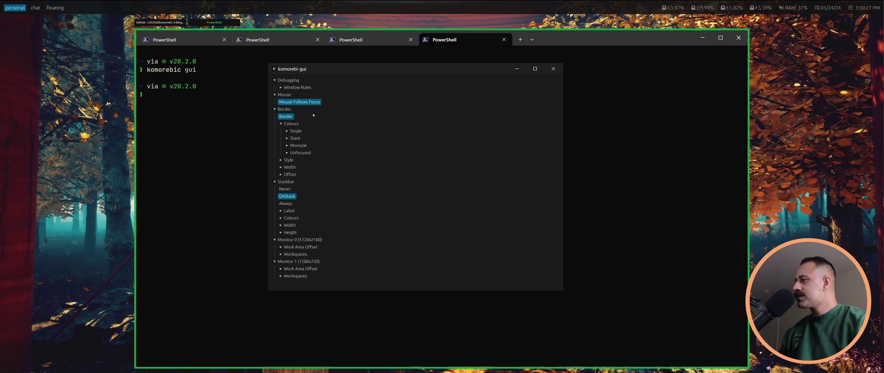
{"action": "left_click", "coordinate": [295, 131]}
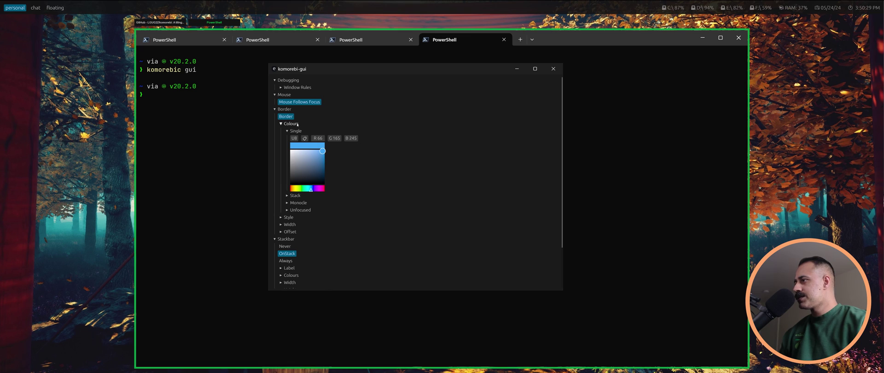
{"action": "left_click", "coordinate": [290, 123]}
{"action": "left_click", "coordinate": [294, 131]}
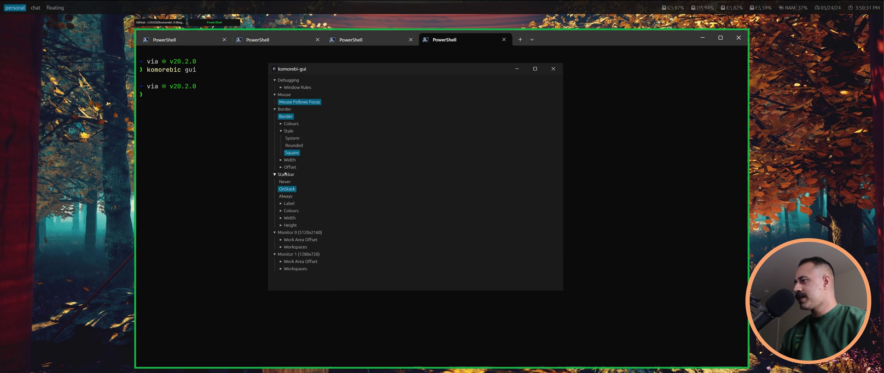
{"action": "left_click", "coordinate": [289, 159]}
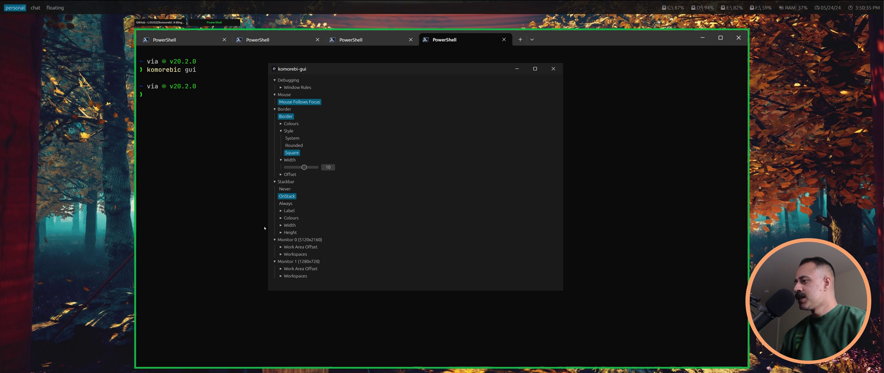
Step: Show Monitor 0's work area offsets of 80 and expand Workspace 0 (personal) and Workspace 1 (chat)
{"action": "left_click", "coordinate": [299, 247]}
{"action": "scroll", "coordinate": [396, 239], "scroll_direction": "down", "scroll_amount": 1}
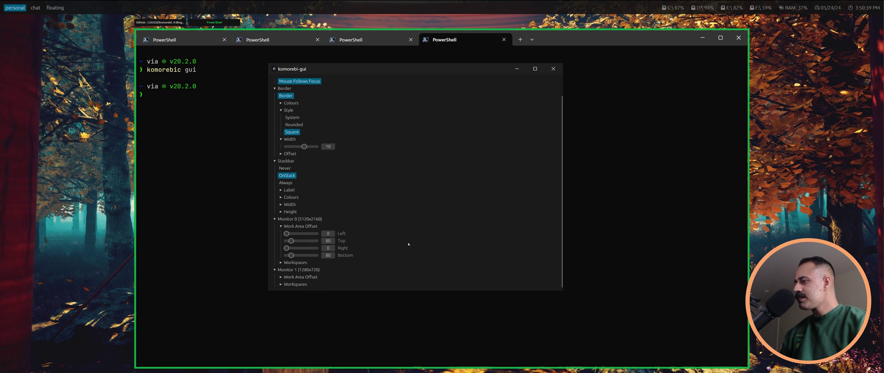
{"action": "left_click", "coordinate": [409, 263]}
{"action": "scroll", "coordinate": [409, 265], "scroll_direction": "down", "scroll_amount": 1}
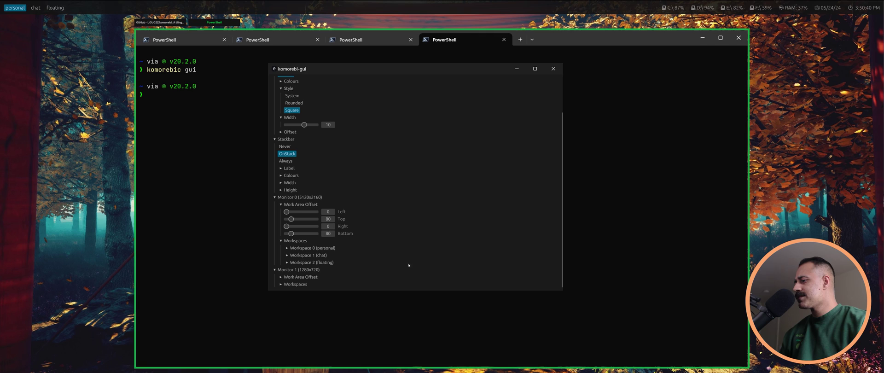
{"action": "left_click", "coordinate": [324, 247]}
{"action": "scroll", "coordinate": [329, 251], "scroll_direction": "down", "scroll_amount": 2}
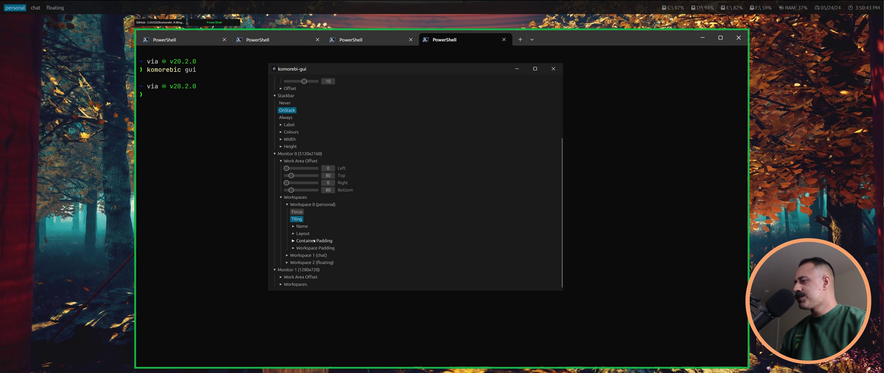
{"action": "left_click", "coordinate": [307, 255]}
{"action": "scroll", "coordinate": [353, 262], "scroll_direction": "down", "scroll_amount": 2}
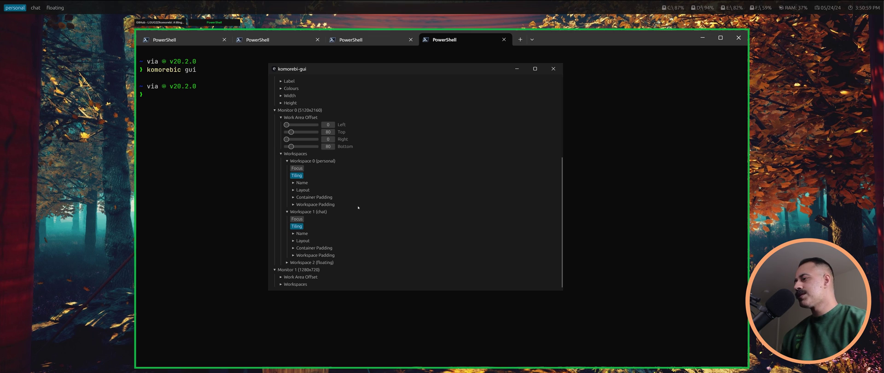
{"action": "scroll", "coordinate": [366, 204], "scroll_direction": "up", "scroll_amount": 5}
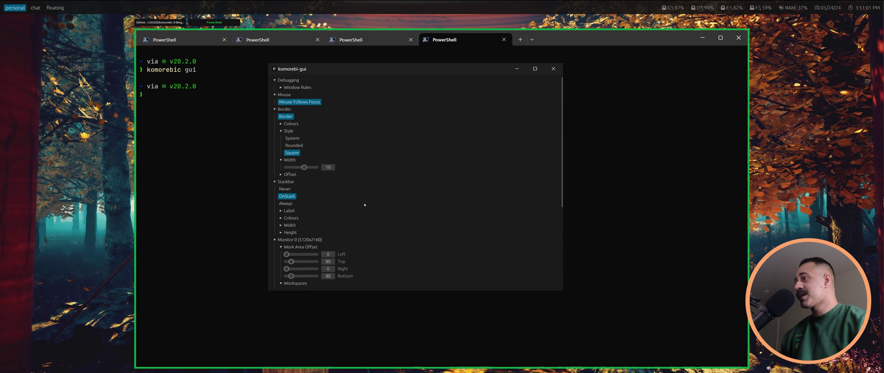
Step: Close the komorebi-gui window
{"action": "left_click", "coordinate": [553, 70]}
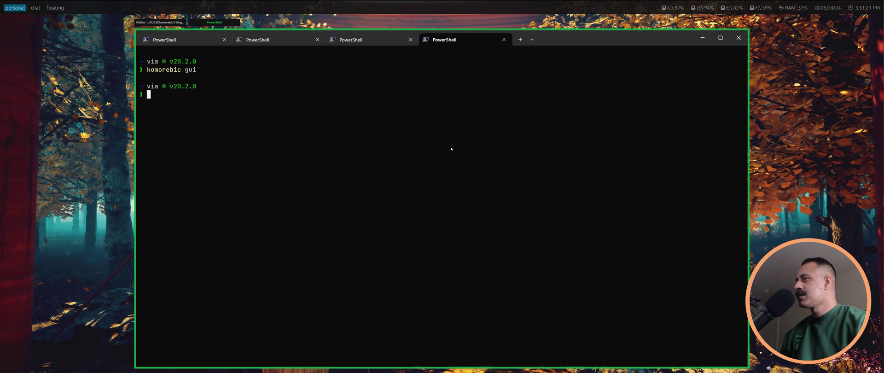
Step: Launch Edge, then open two more Edge windows so komorebi retiles them around the terminal
{"action": "key", "text": "super"}
{"action": "type", "text": "ed"}
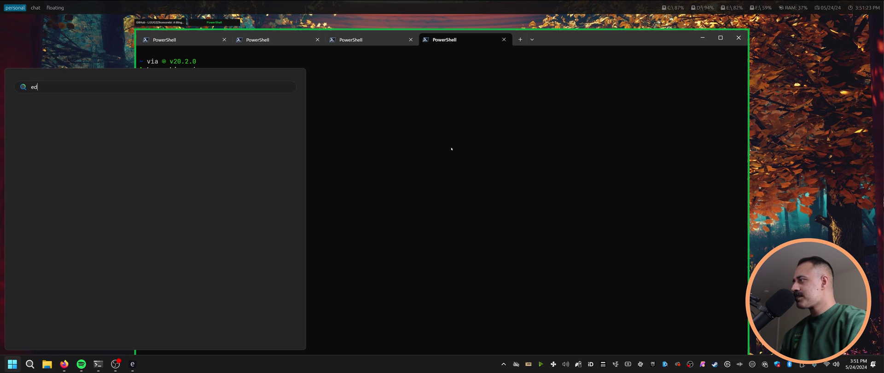
{"action": "key", "text": "Escape"}
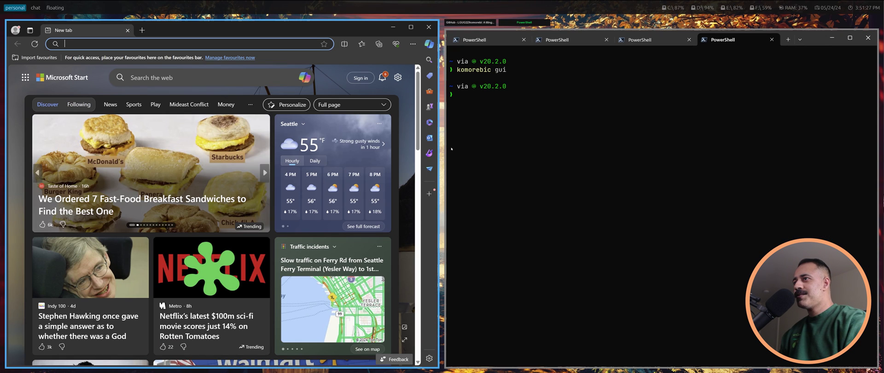
{"action": "left_click", "coordinate": [661, 200]}
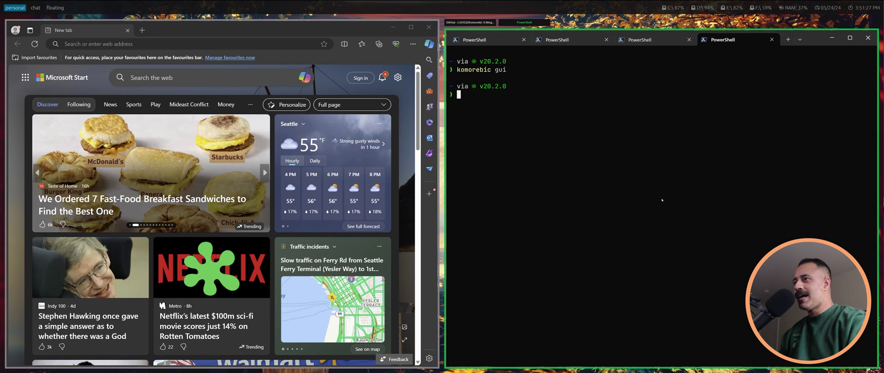
{"action": "left_click", "coordinate": [297, 27]}
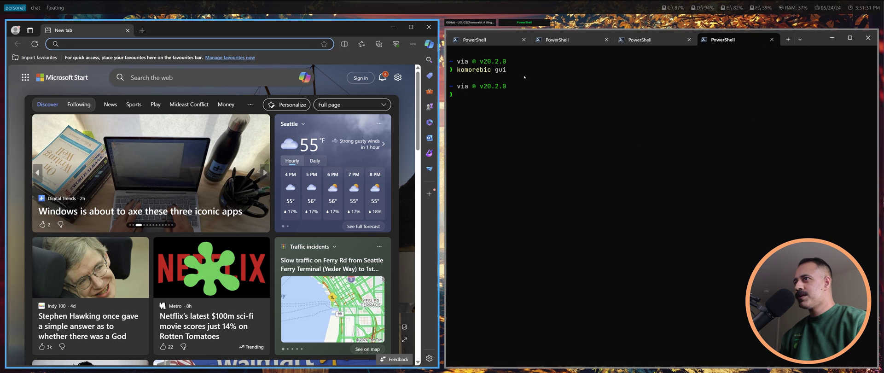
{"action": "key", "text": "ctrl+n"}
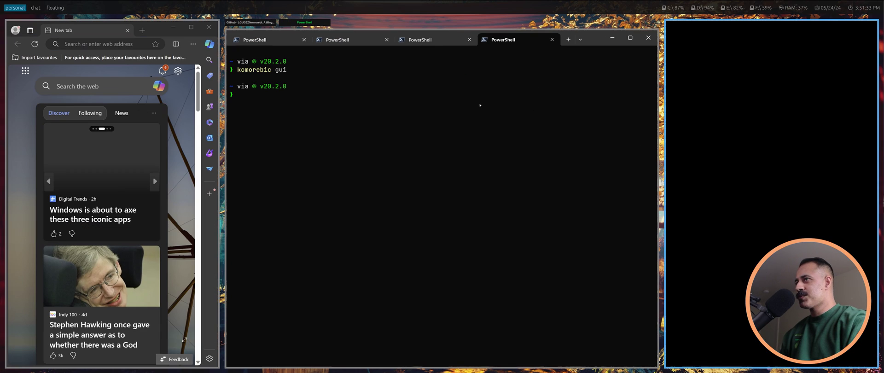
{"action": "key", "text": "ctrl+n"}
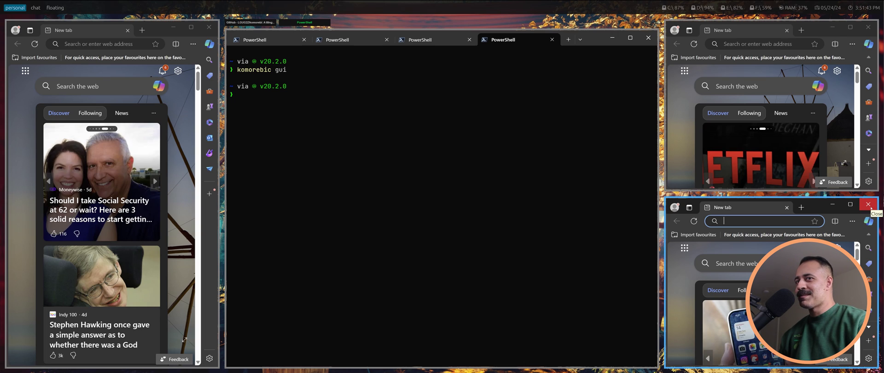
Step: Close all three Edge windows, leaving only the PowerShell terminal
{"action": "left_click", "coordinate": [868, 204]}
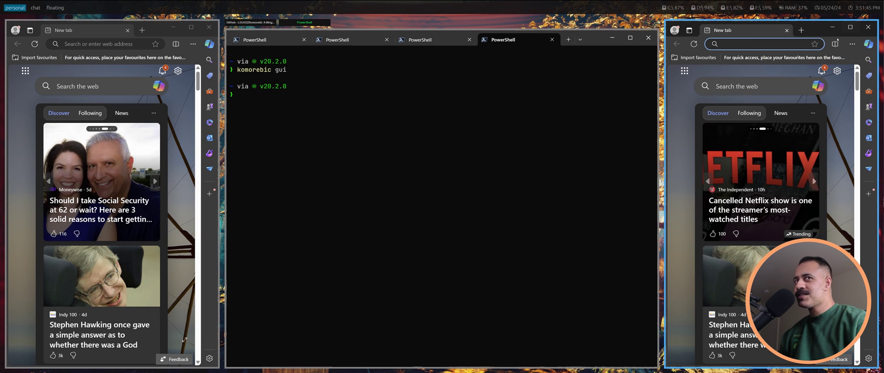
{"action": "key", "text": "alt+F4"}
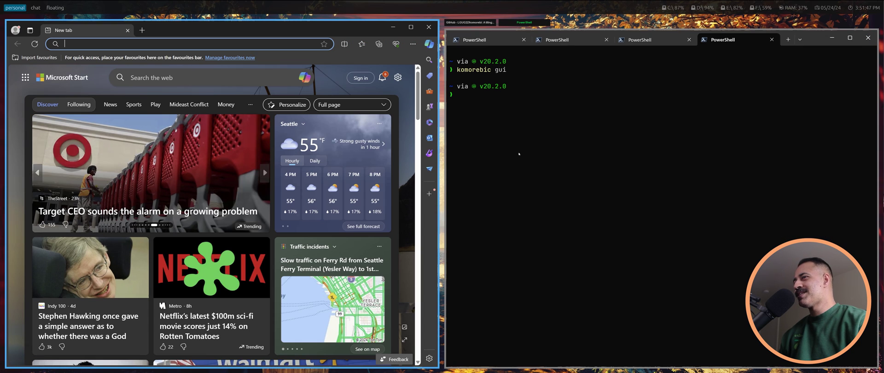
{"action": "left_click", "coordinate": [428, 27]}
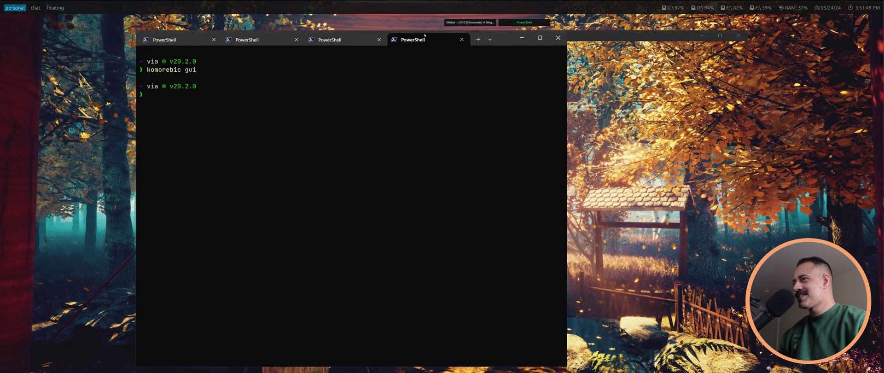
Step: Open komorebi.json in LunarVim via 'lvim $(komorebic config)' and set its filetype to jsonc
{"action": "type", "text": "lvim $(komorebic co"}
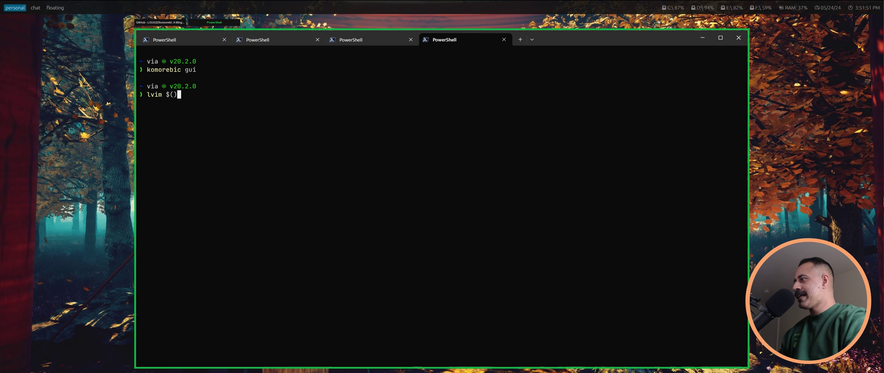
{"action": "type", "text": "nfig"}
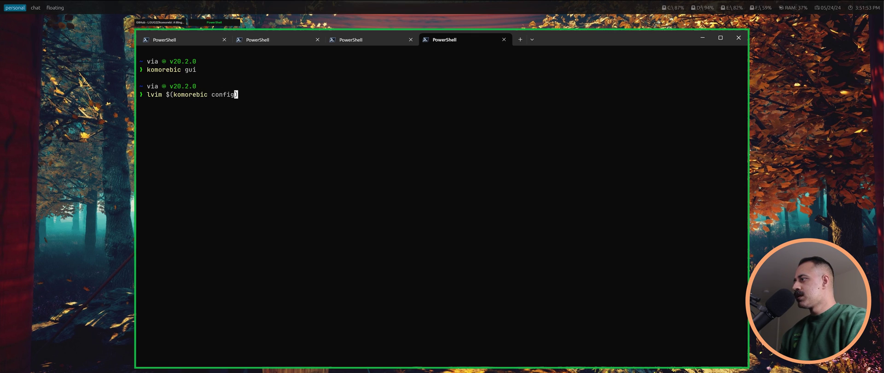
{"action": "key", "text": "Return"}
{"action": "type", "text": "setf jsonc"}
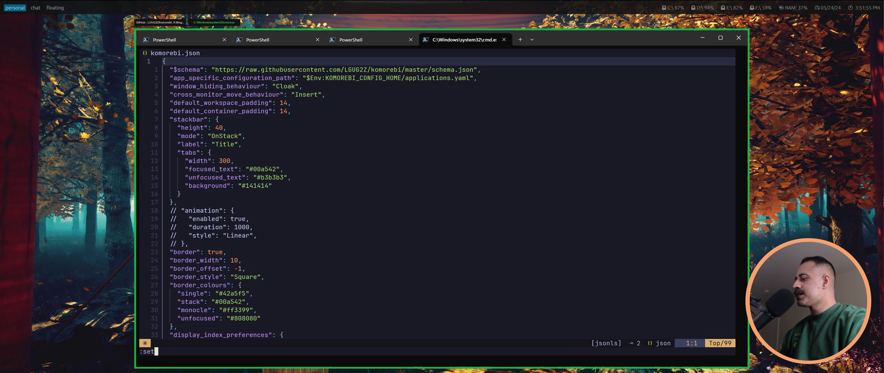
{"action": "key", "text": "Return"}
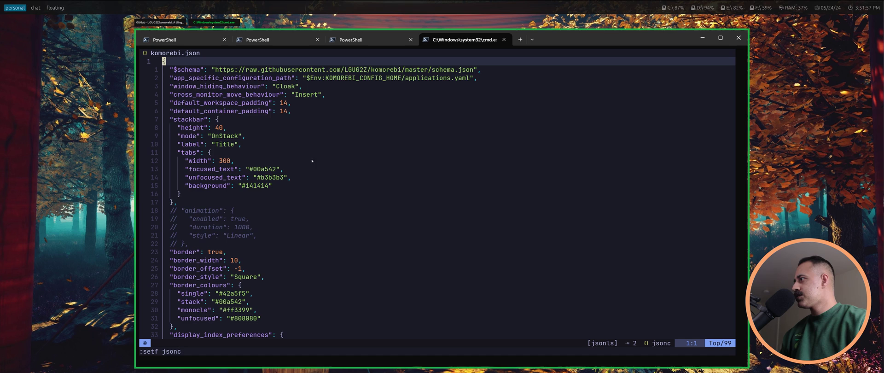
Step: Scroll to border_colours and step through its unfocused and monocle colour entries
{"action": "scroll", "coordinate": [311, 161], "scroll_direction": "down", "scroll_amount": 3}
{"action": "scroll", "coordinate": [198, 170], "scroll_direction": "down", "scroll_amount": 2}
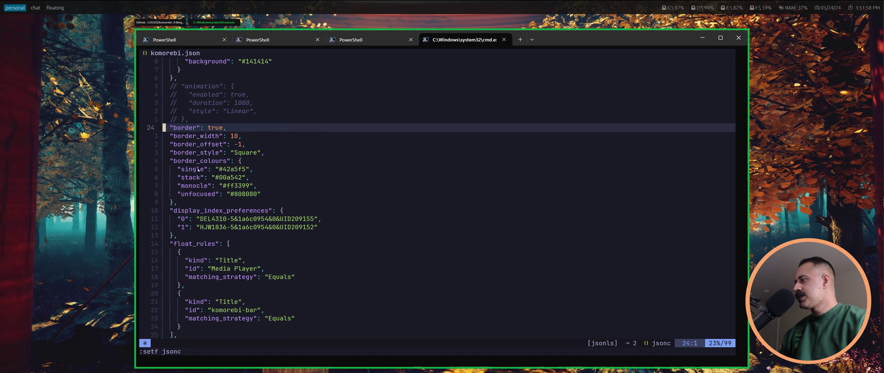
{"action": "left_click", "coordinate": [223, 161]}
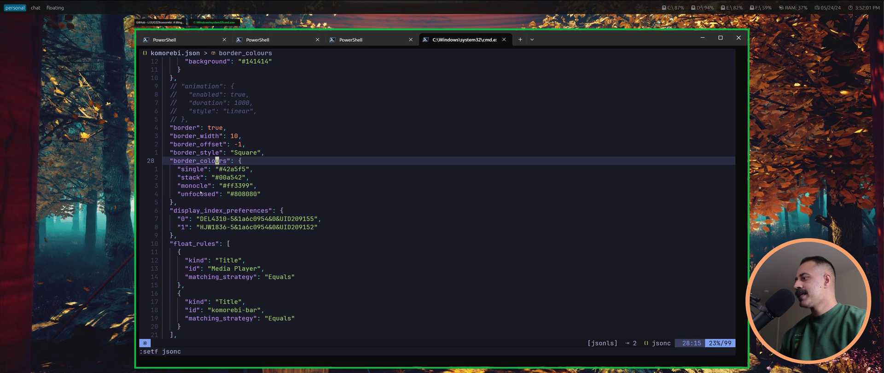
{"action": "left_click", "coordinate": [198, 195]}
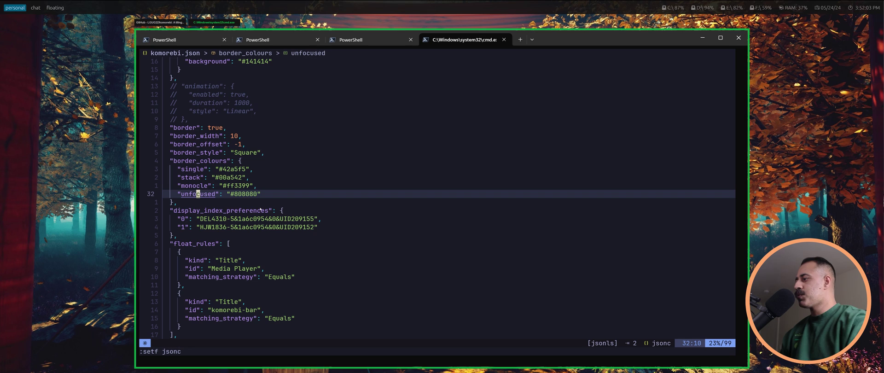
{"action": "key", "text": "k"}
{"action": "key", "text": "k"}
{"action": "key", "text": "k"}
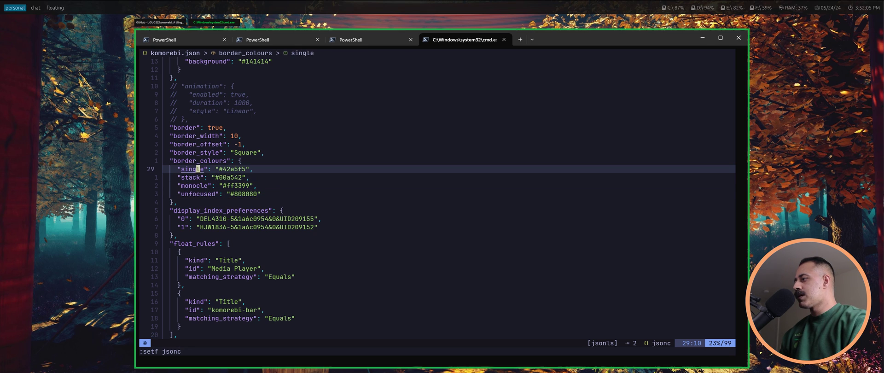
{"action": "key", "text": "j"}
{"action": "key", "text": "j"}
{"action": "key", "text": "j"}
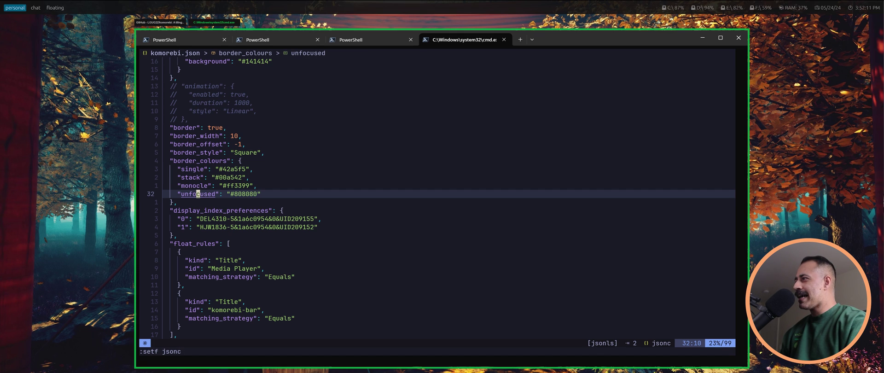
Step: Tile the terminal beside Firefox, stack the two windows, and bring the config terminal to the front
{"action": "key", "text": "alt+semicolon"}
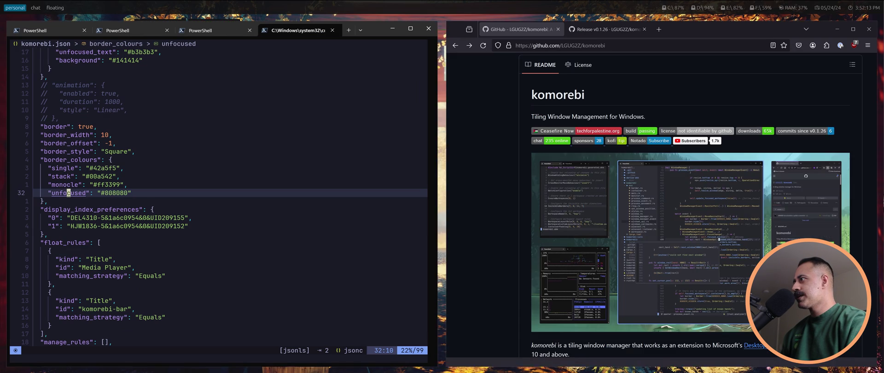
{"action": "key", "text": "alt+l"}
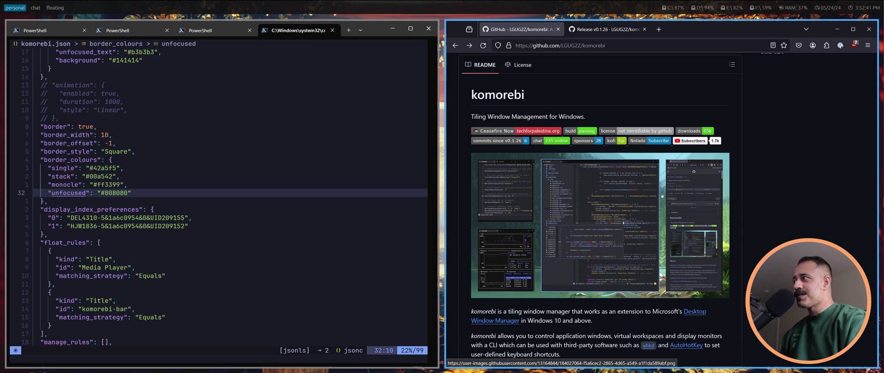
{"action": "key", "text": "alt+Left"}
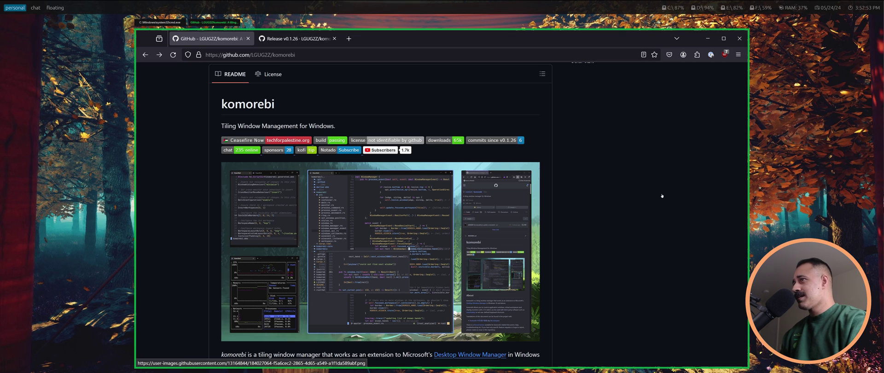
{"action": "key", "text": "alt+bracketleft"}
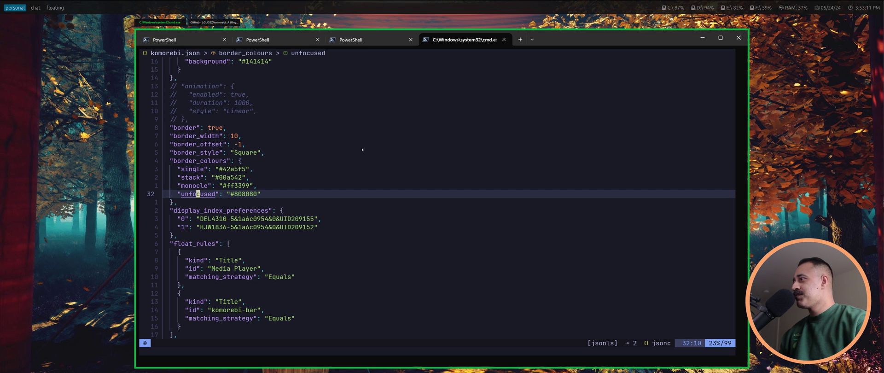
Step: Reselect "Title" for the stackbar label from completions, save komorebi.json, and cycle the stack to Firefox
{"action": "scroll", "coordinate": [308, 181], "scroll_direction": "up", "scroll_amount": 5}
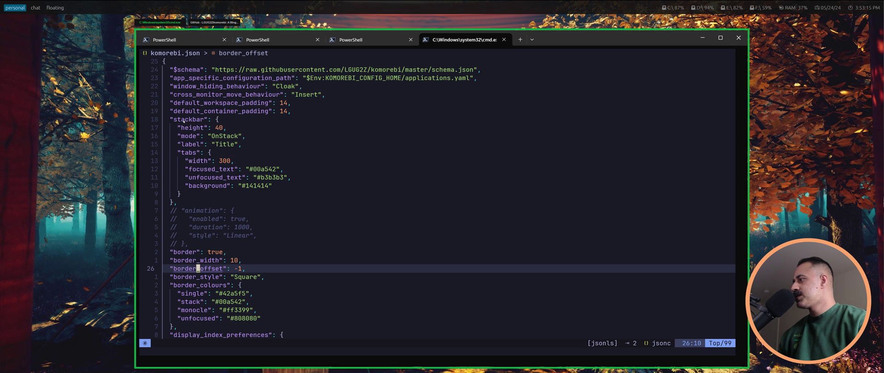
{"action": "left_click", "coordinate": [183, 120]}
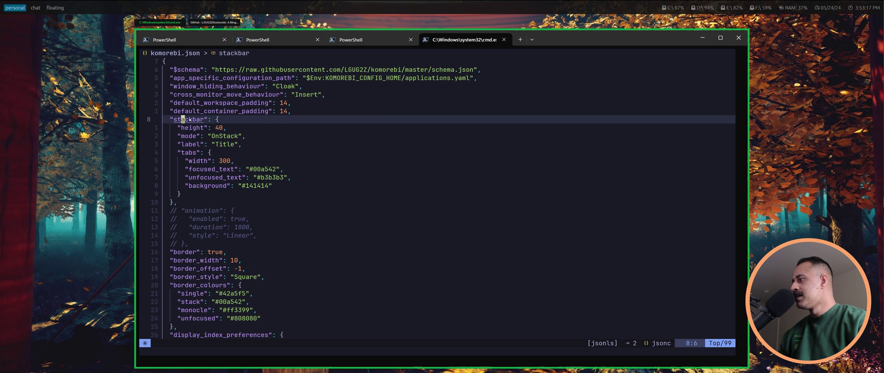
{"action": "left_click", "coordinate": [190, 145]}
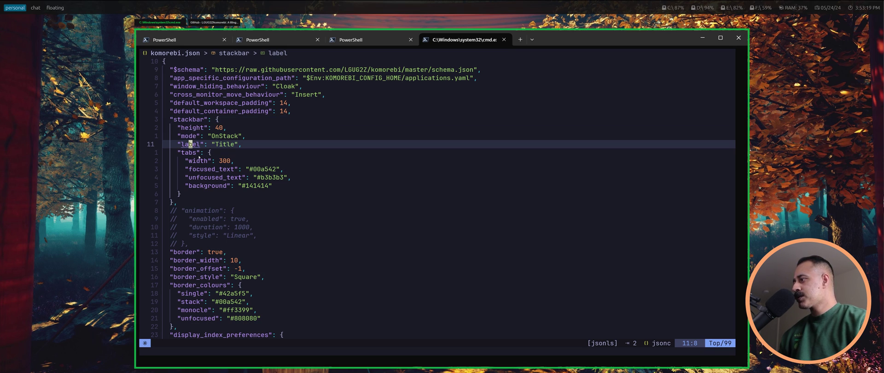
{"action": "key", "text": "w"}
{"action": "key", "text": "w"}
{"action": "key", "text": "w"}
{"action": "type", "text": "c"}
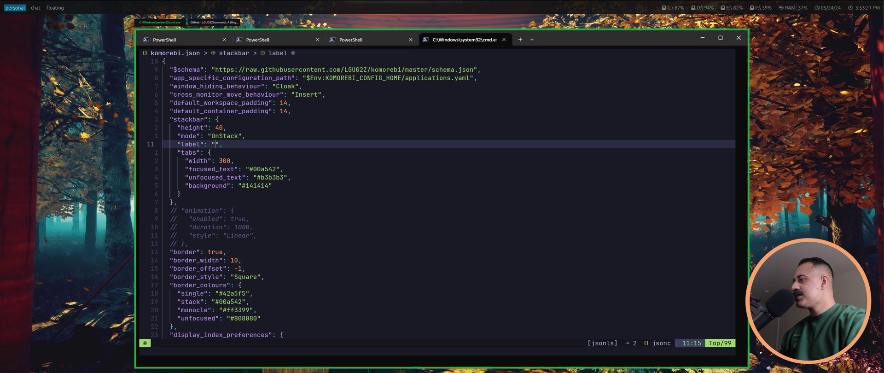
{"action": "type", "text": "P"}
{"action": "key", "text": "BackSpace"}
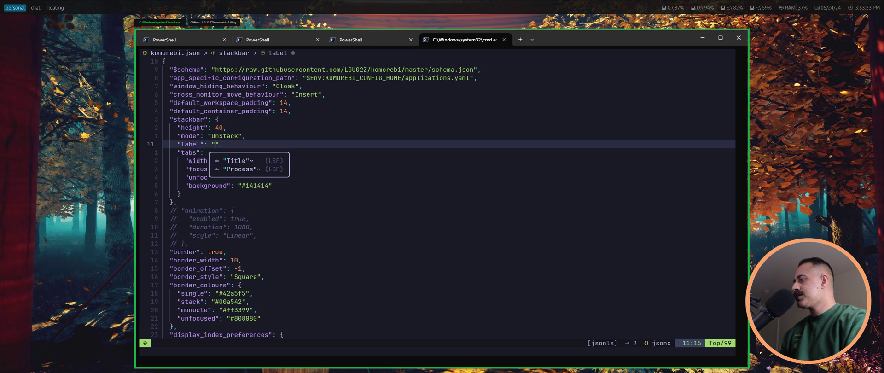
{"action": "key", "text": "Tab"}
{"action": "key", "text": "Return"}
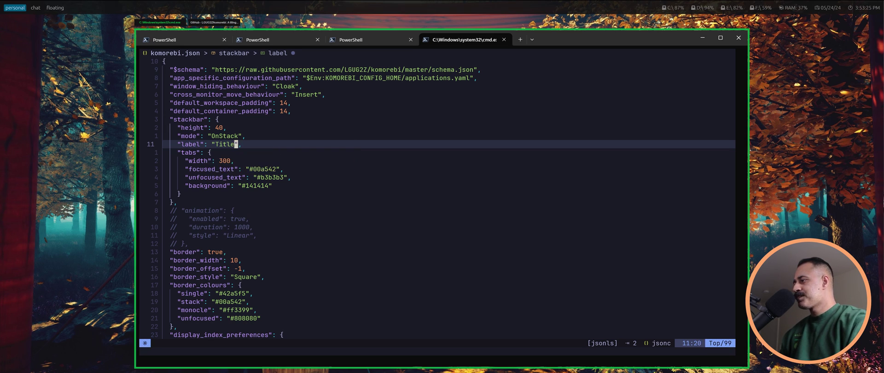
{"action": "key", "text": "ctrl+s"}
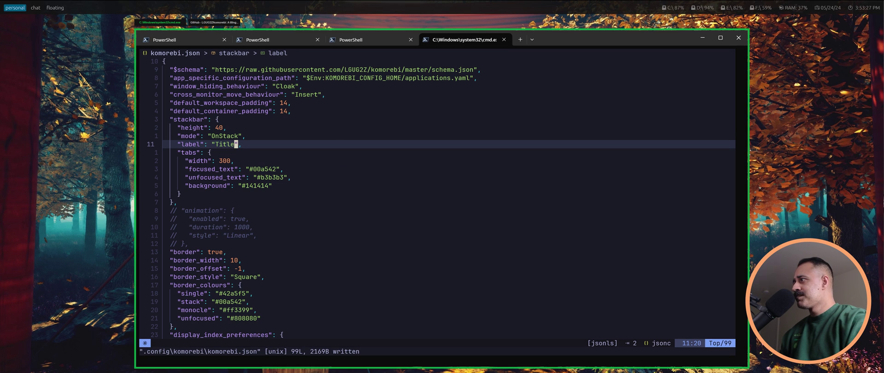
{"action": "key", "text": "alt+bracketright"}
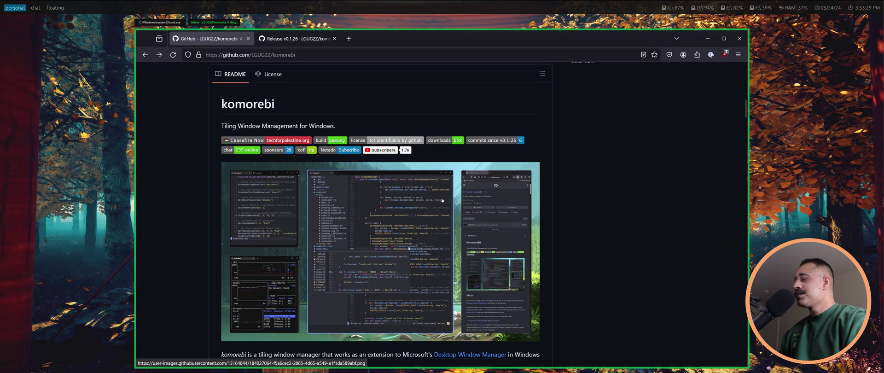
Step: Open google.com in a new Firefox tab
{"action": "key", "text": "ctrl+t"}
{"action": "type", "text": "goo"}
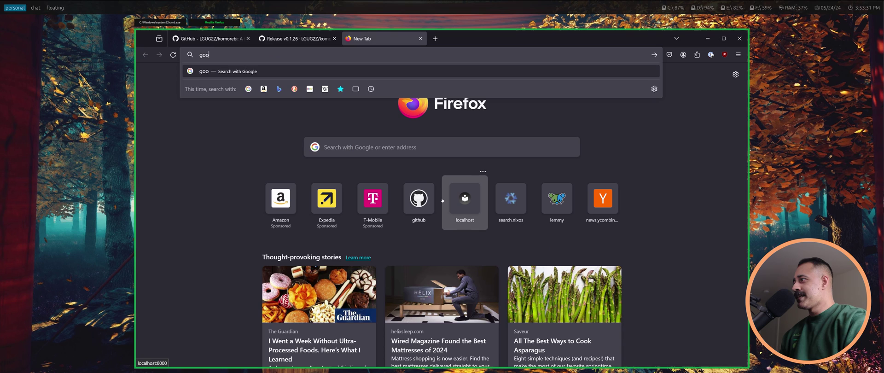
{"action": "type", "text": "gle.com"}
{"action": "key", "text": "Return"}
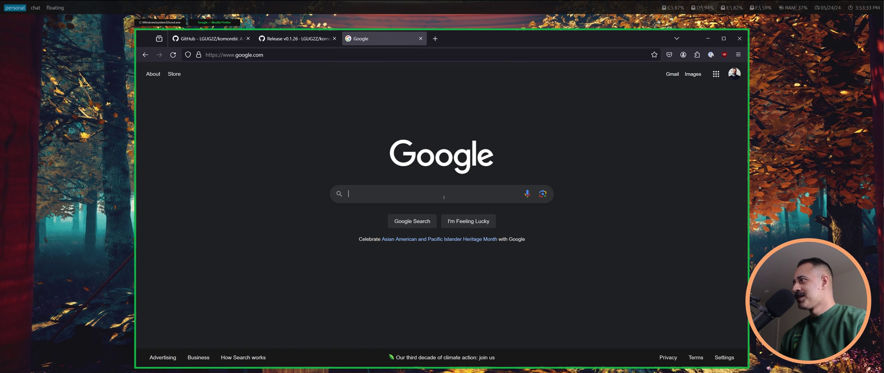
Step: Navigate that tab to yahoo.com, then close it
{"action": "left_click", "coordinate": [277, 56]}
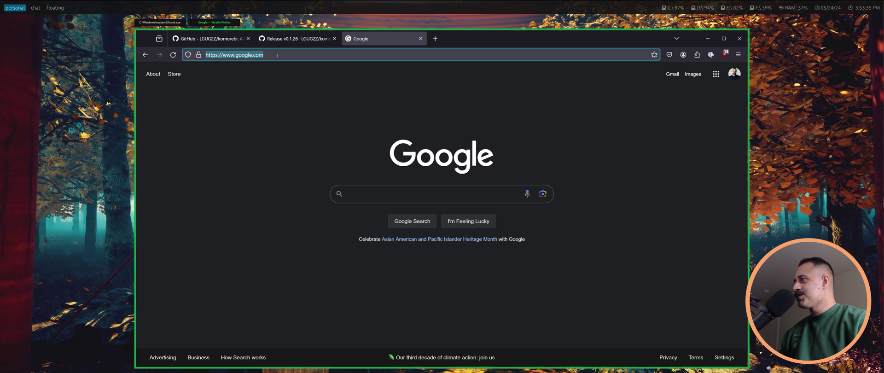
{"action": "type", "text": "yahoo.com"}
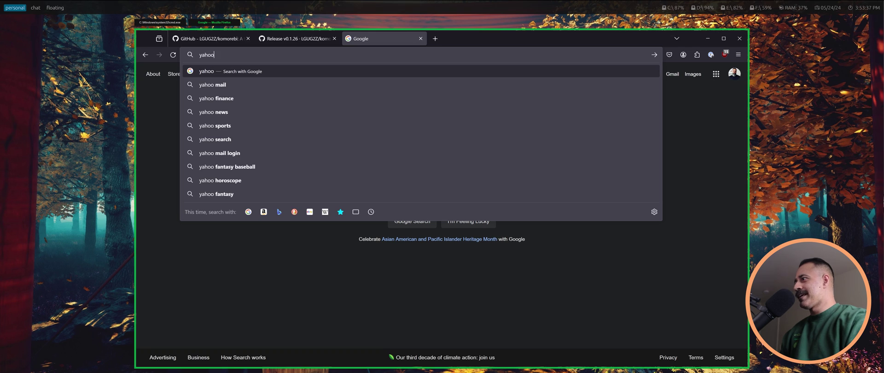
{"action": "key", "text": "Return"}
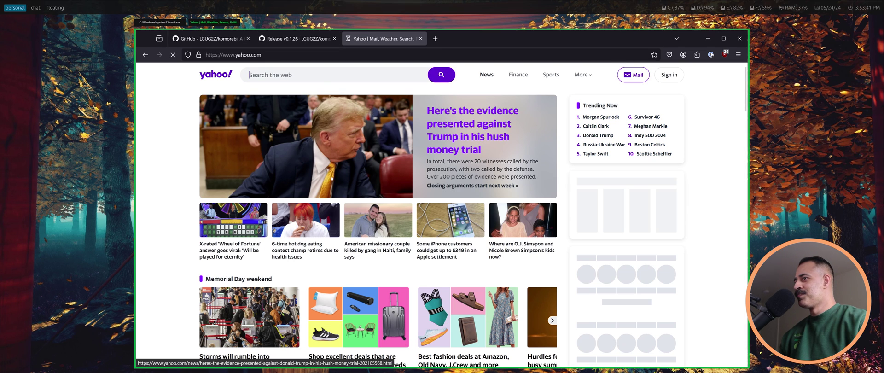
{"action": "left_click", "coordinate": [420, 39]}
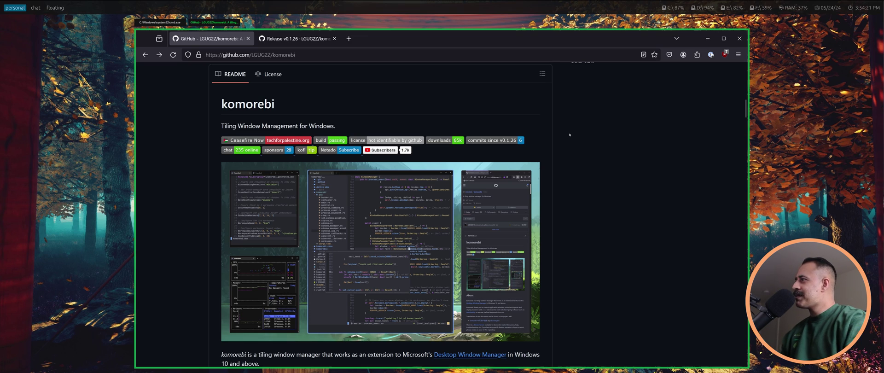
Step: Unstack the browser and terminal into side-by-side tiles, then visit the chat workspace and return
{"action": "key", "text": "alt+semicolon"}
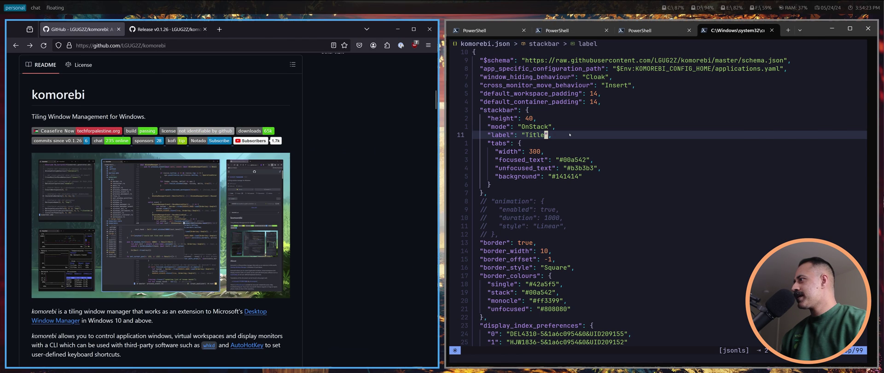
{"action": "key", "text": "alt+2"}
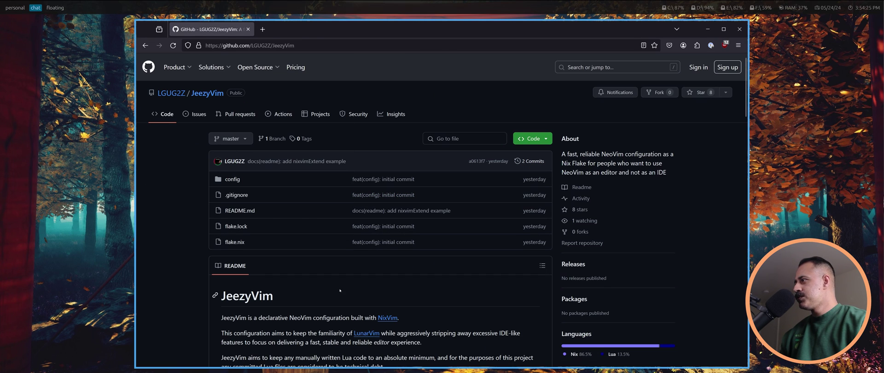
{"action": "key", "text": "alt+1"}
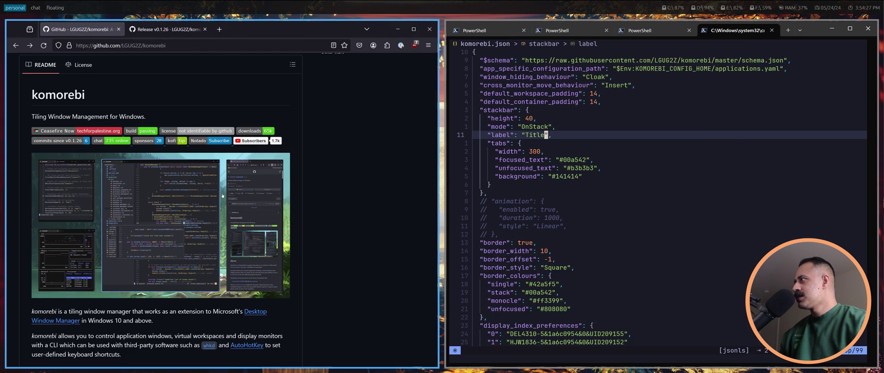
Step: Bring up the JeezyVim browser window, scroll through it, and return to the personal workspace
{"action": "key", "text": "alt+Tab"}
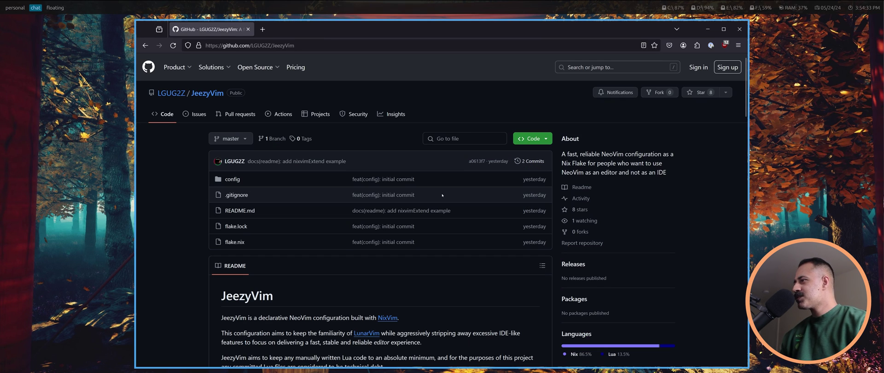
{"action": "scroll", "coordinate": [443, 193], "scroll_direction": "down", "scroll_amount": 3}
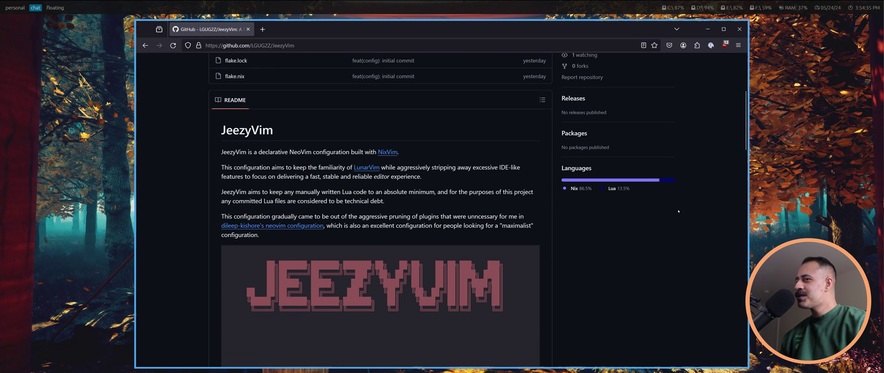
{"action": "scroll", "coordinate": [678, 211], "scroll_direction": "down", "scroll_amount": 6}
{"action": "scroll", "coordinate": [689, 246], "scroll_direction": "up", "scroll_amount": 9}
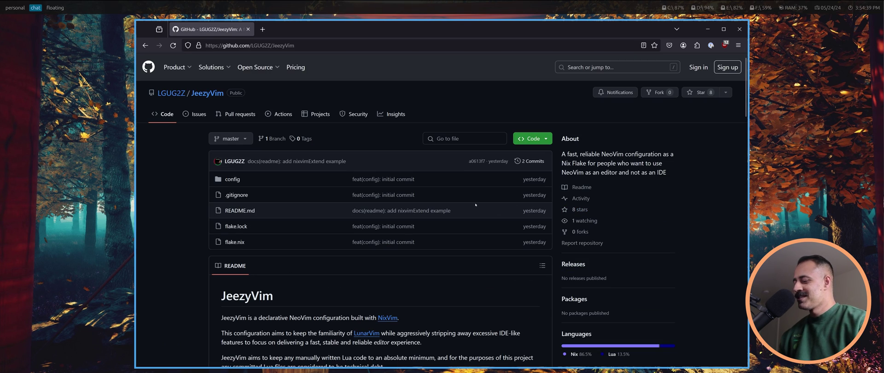
{"action": "key", "text": "alt+1"}
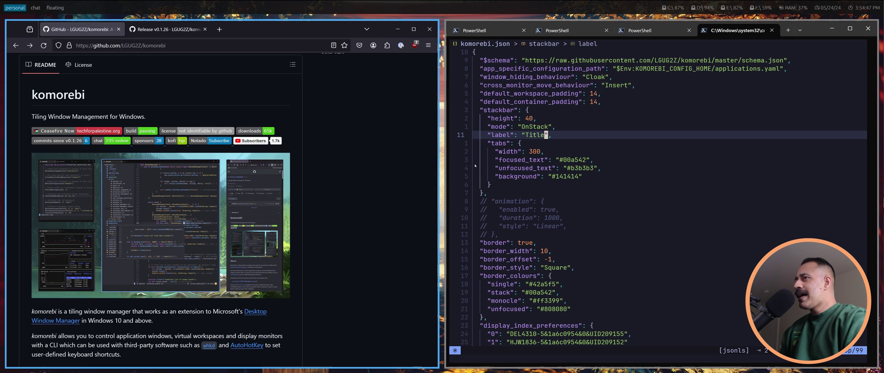
Step: Swap the Firefox README and terminal tiles, then stack them into one container
{"action": "key", "text": "alt+l"}
{"action": "key", "text": "alt+h"}
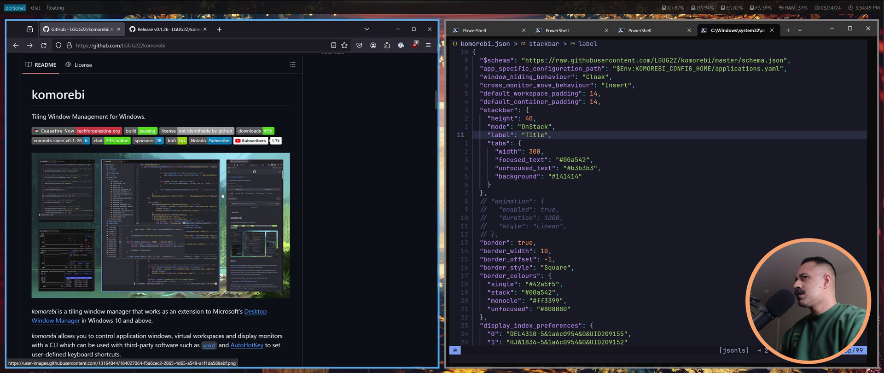
{"action": "key", "text": "alt+shift+l"}
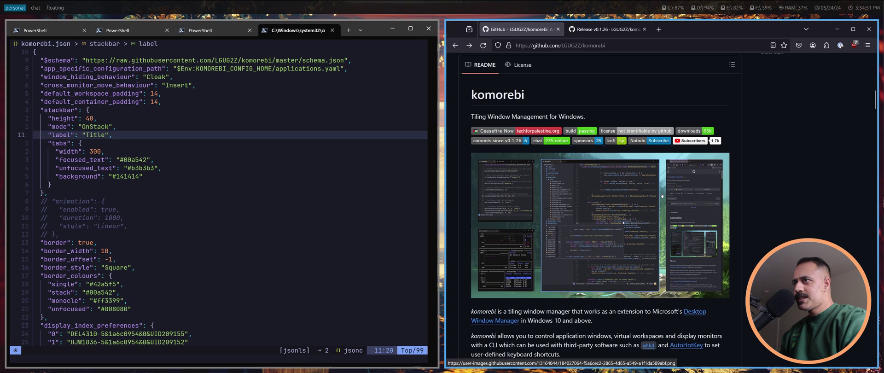
{"action": "key", "text": "alt+h"}
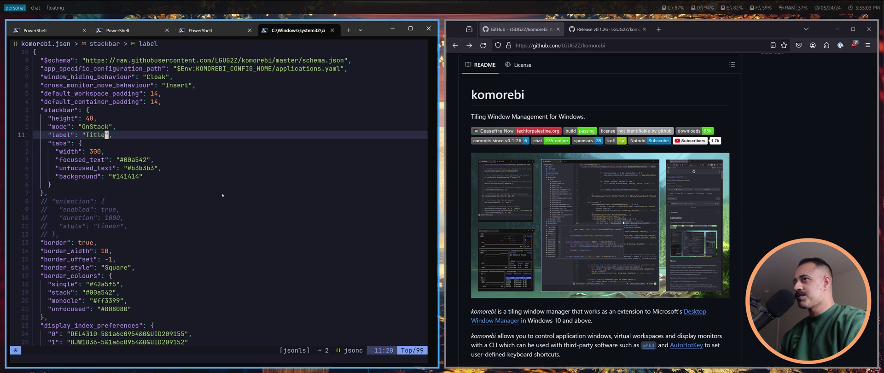
{"action": "key", "text": "alt+l"}
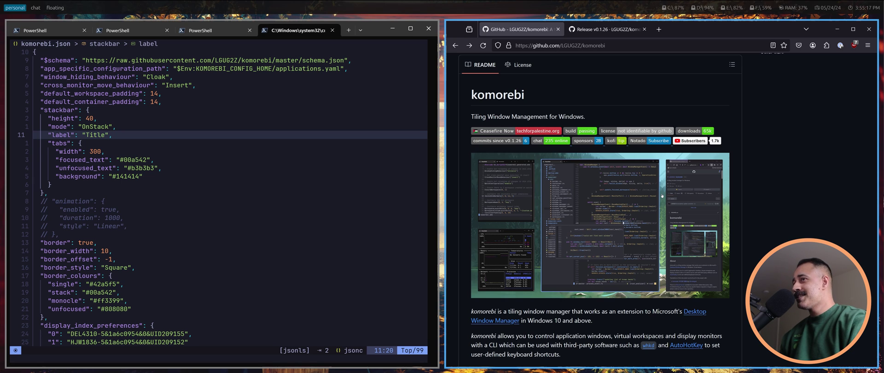
{"action": "key", "text": "alt+Left"}
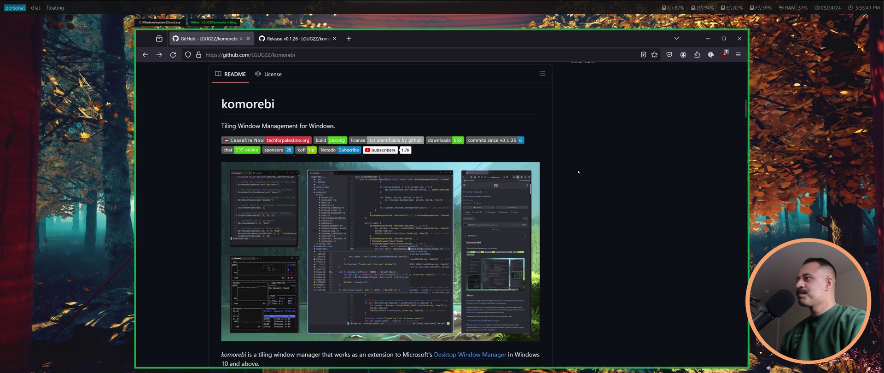
Step: Cycle the stack to the terminal and scroll komorebi.json down to the monitors section
{"action": "key", "text": "alt+bracketleft"}
{"action": "scroll", "coordinate": [442, 200], "scroll_direction": "down", "scroll_amount": 14}
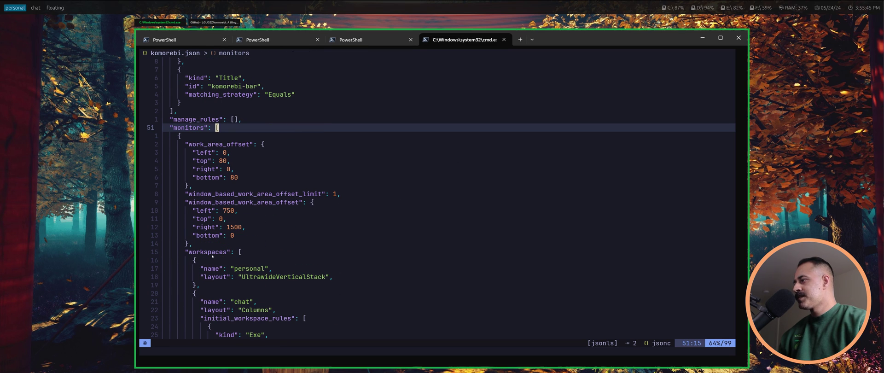
{"action": "scroll", "coordinate": [233, 163], "scroll_direction": "down", "scroll_amount": 1}
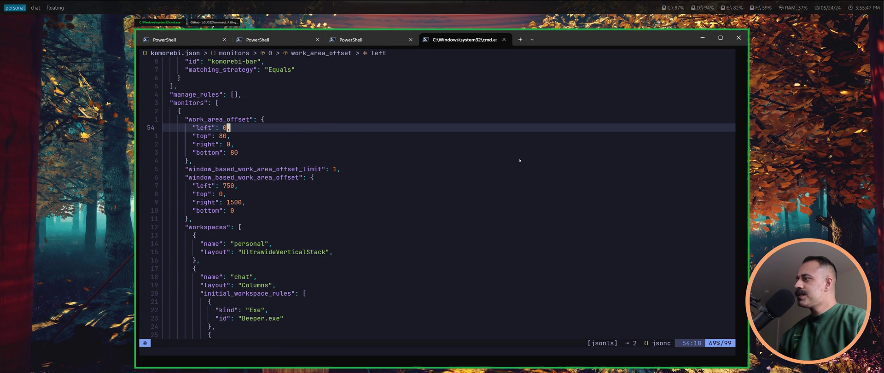
Step: Highlight the window_based_work_area_offset block and point at its left value 750
{"action": "left_click", "coordinate": [335, 180]}
{"action": "key", "text": "shift+v"}
{"action": "key", "text": "percent"}
{"action": "scroll", "coordinate": [334, 195], "scroll_direction": "down", "scroll_amount": 1}
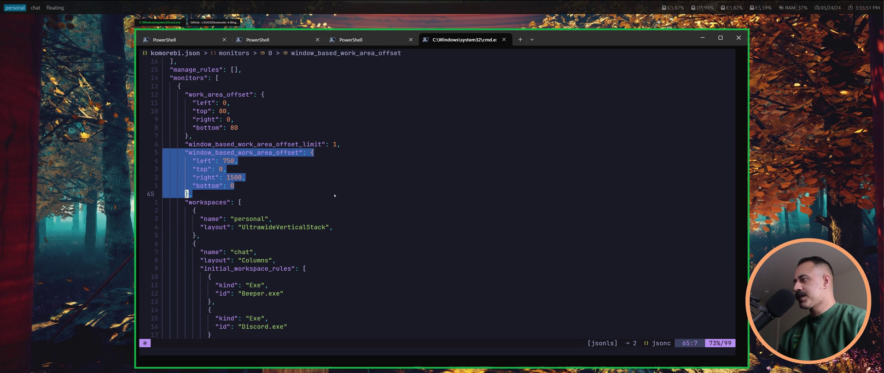
{"action": "key", "text": "Escape"}
{"action": "key", "text": "k"}
{"action": "key", "text": "k"}
{"action": "key", "text": "k"}
{"action": "key", "text": "k"}
{"action": "key", "text": "k"}
{"action": "key", "text": "l"}
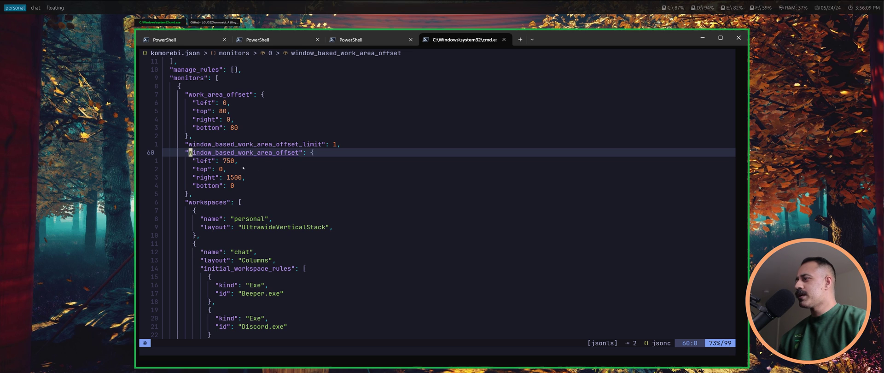
{"action": "left_click", "coordinate": [228, 160]}
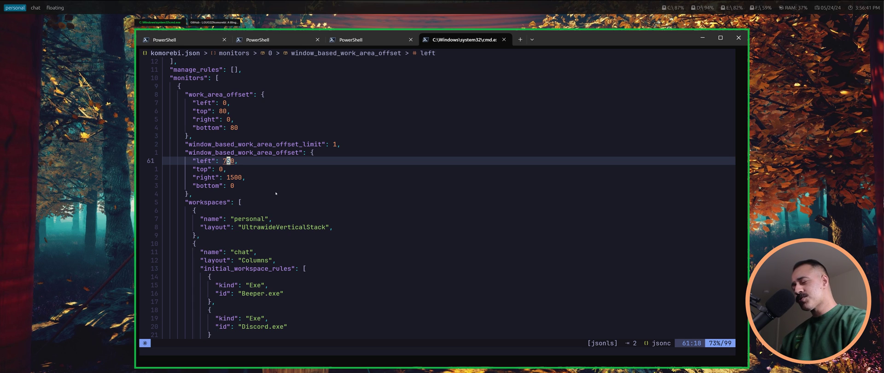
Step: Change window_based_work_area_offset_limit from 1 to 2 and save komorebi.json with :w
{"action": "key", "text": "k"}
{"action": "key", "text": "k"}
{"action": "key", "text": "dollar"}
{"action": "key", "text": "i"}
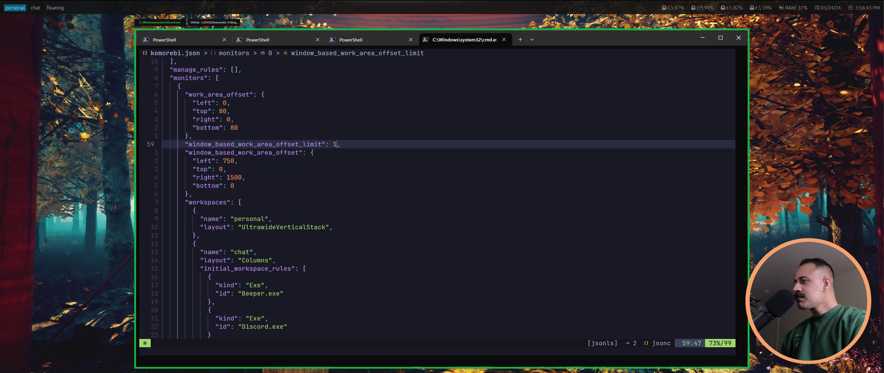
{"action": "key", "text": "BackSpace"}
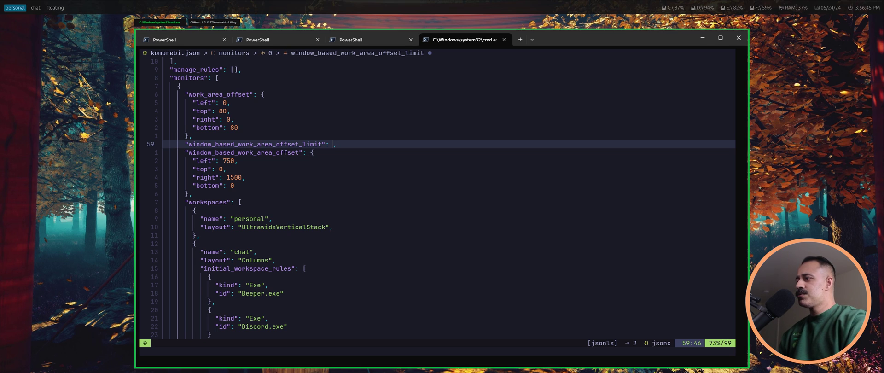
{"action": "type", "text": "2"}
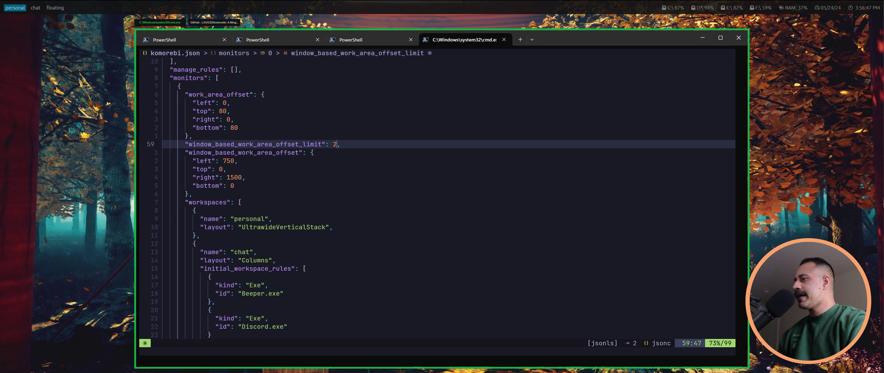
{"action": "key", "text": "Escape"}
{"action": "type", "text": ":w"}
{"action": "key", "text": "Return"}
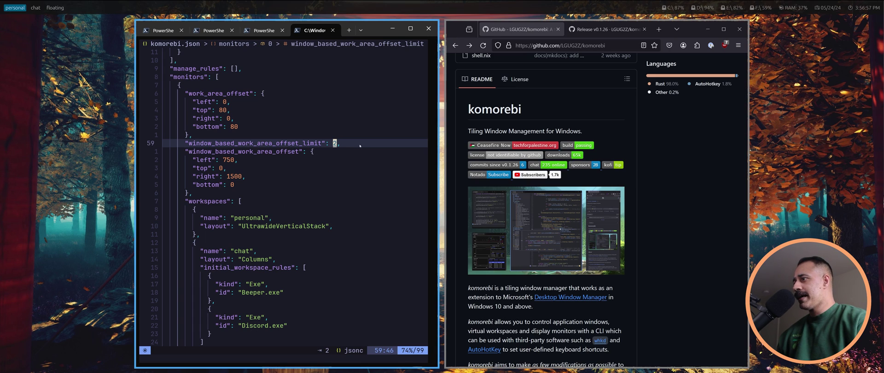
Step: Open a new Firefox window as a third tile, then close it
{"action": "left_click", "coordinate": [668, 159]}
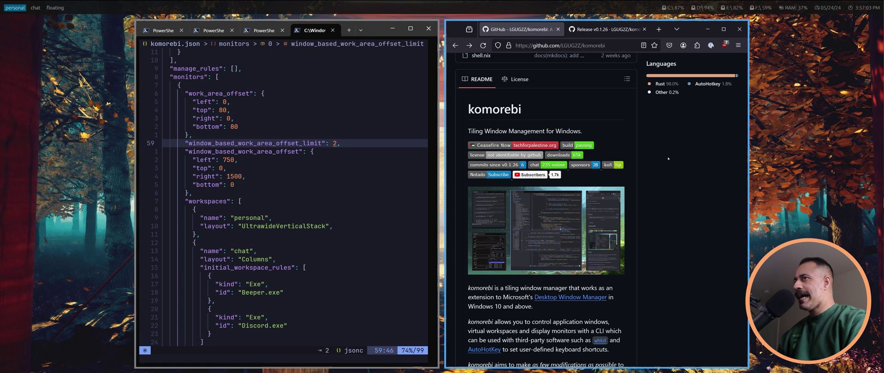
{"action": "key", "text": "ctrl+n"}
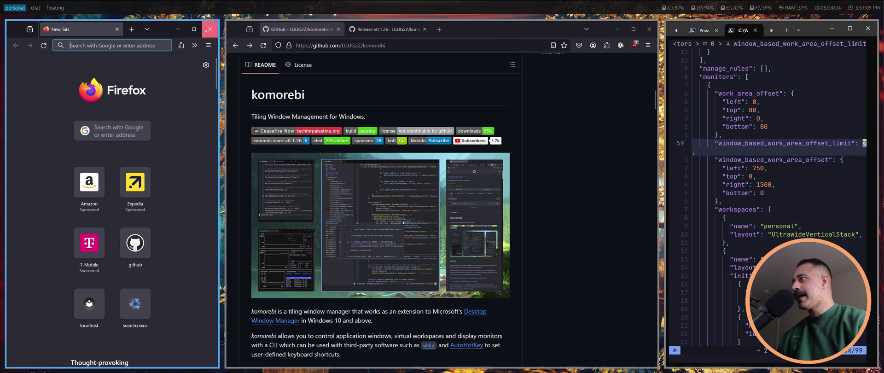
{"action": "left_click", "coordinate": [209, 29]}
Step: Change window_based_work_area_offset_limit from 2 back to 1 and save with :w
{"action": "key", "text": "alt+h"}
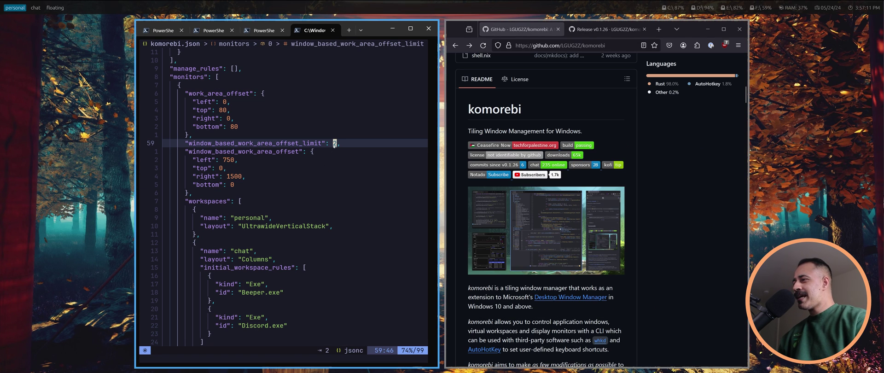
{"action": "key", "text": "a"}
{"action": "key", "text": "BackSpace"}
{"action": "type", "text": "1"}
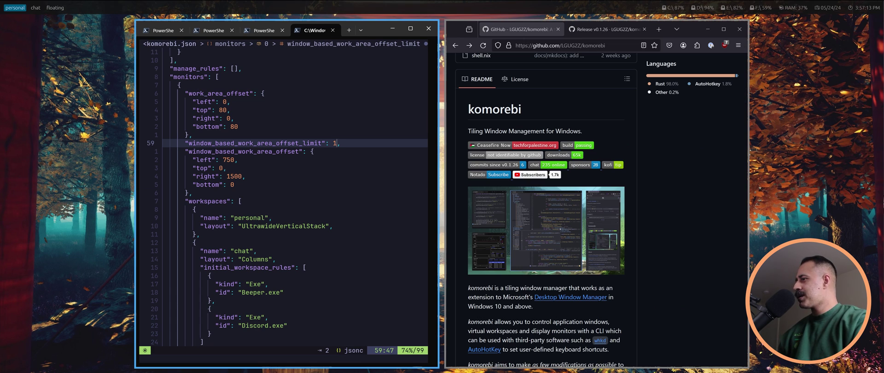
{"action": "key", "text": "Escape"}
{"action": "type", "text": ":w"}
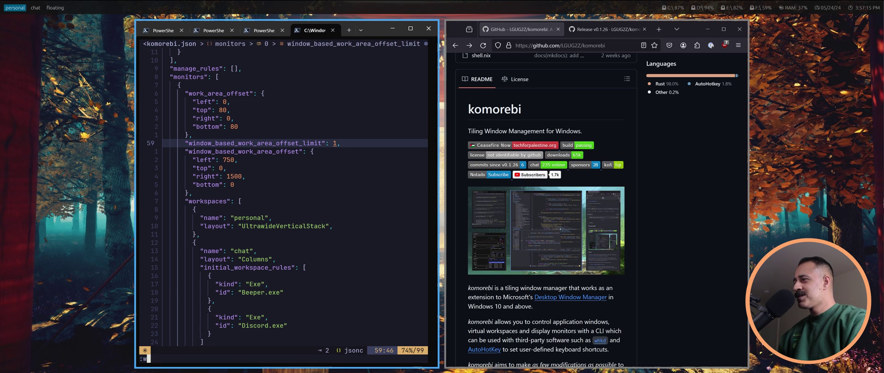
{"action": "key", "text": "Return"}
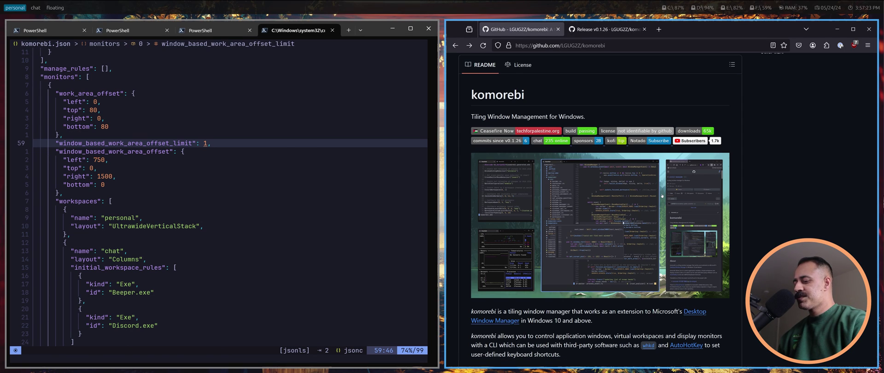
Step: Stack the terminal and browser, then toggle the browser into monocle and back
{"action": "key", "text": "alt+Left"}
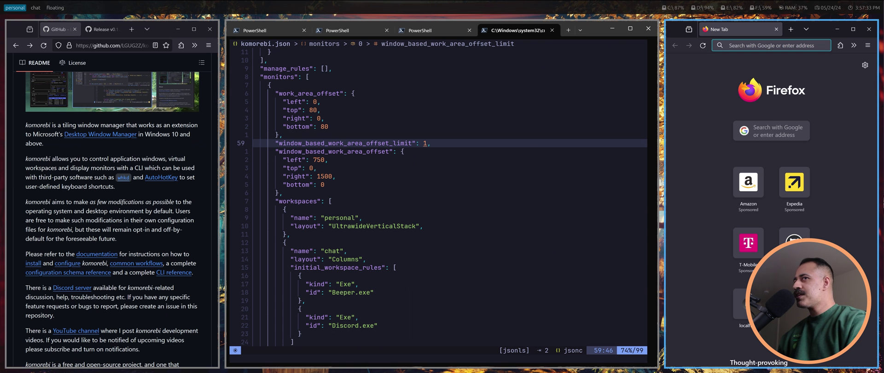
{"action": "key", "text": "alt+shift+f"}
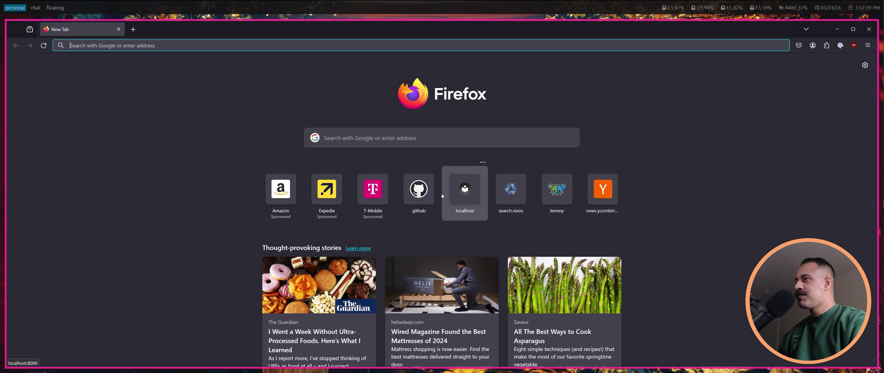
{"action": "key", "text": "alt+shift+f"}
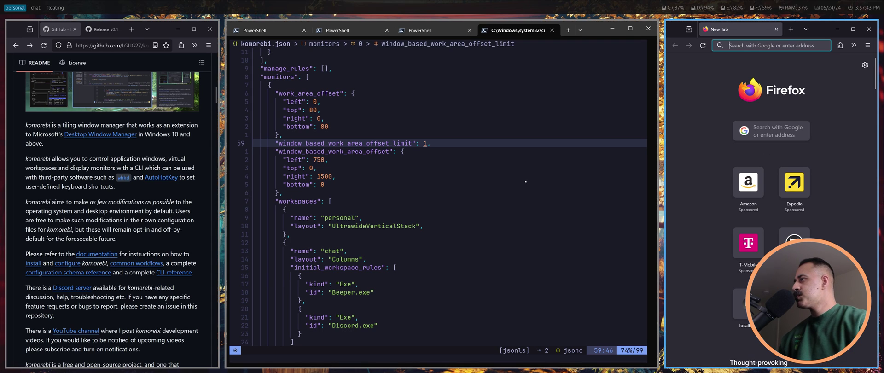
Step: Open a second Firefox window, make it monocle full-screen, then close it
{"action": "left_click", "coordinate": [698, 114]}
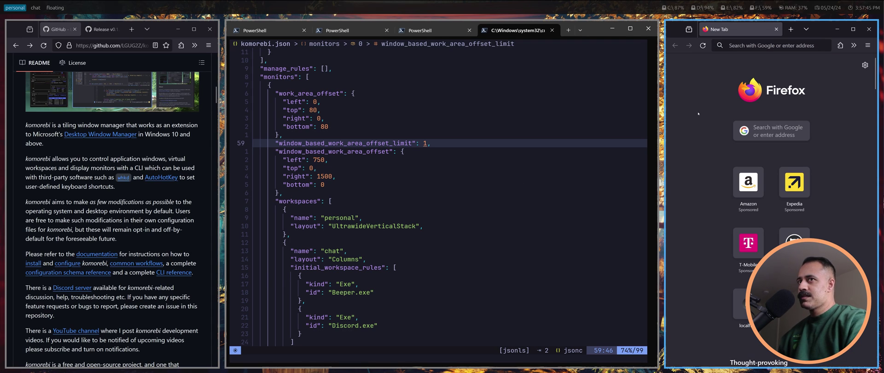
{"action": "key", "text": "ctrl+n"}
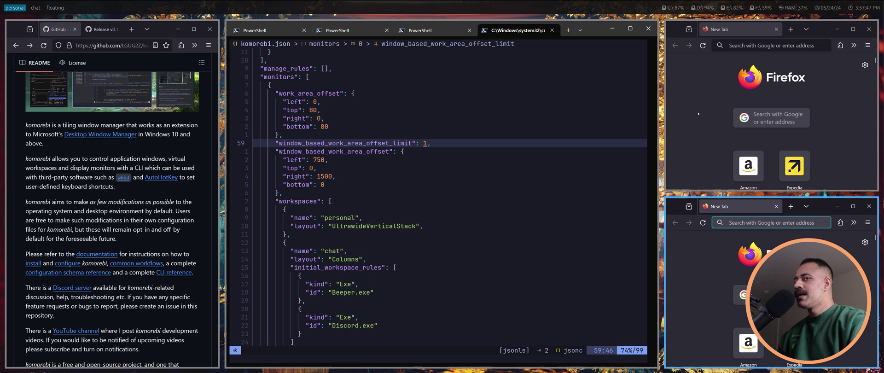
{"action": "key", "text": "alt+shift+f"}
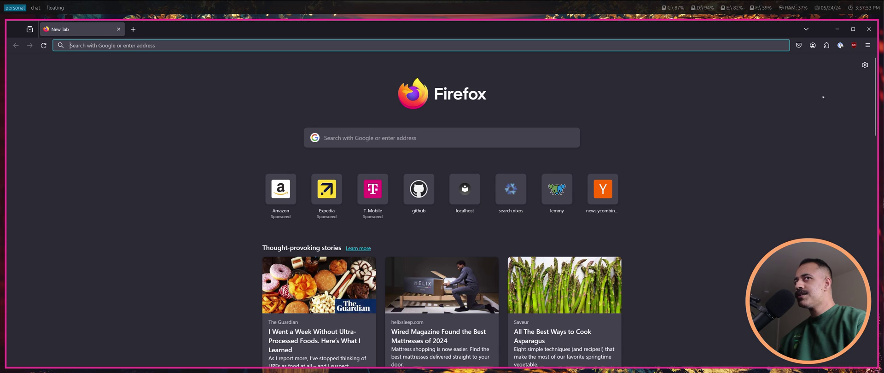
{"action": "left_click", "coordinate": [867, 33]}
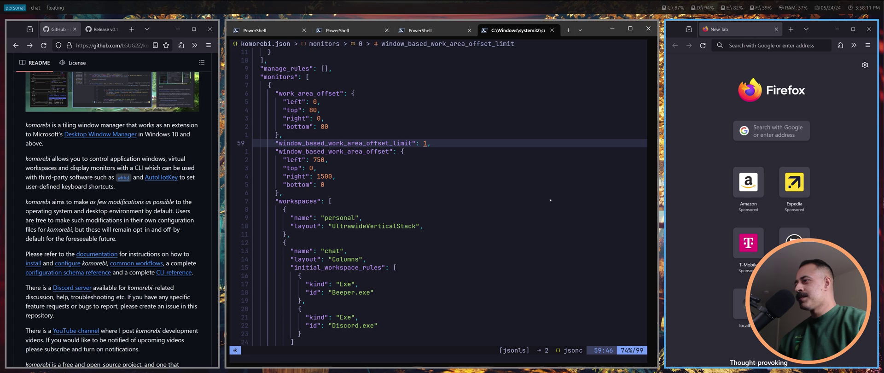
Step: Swap the GitHub browser into the middle column beside the config editor
{"action": "left_click", "coordinate": [481, 149]}
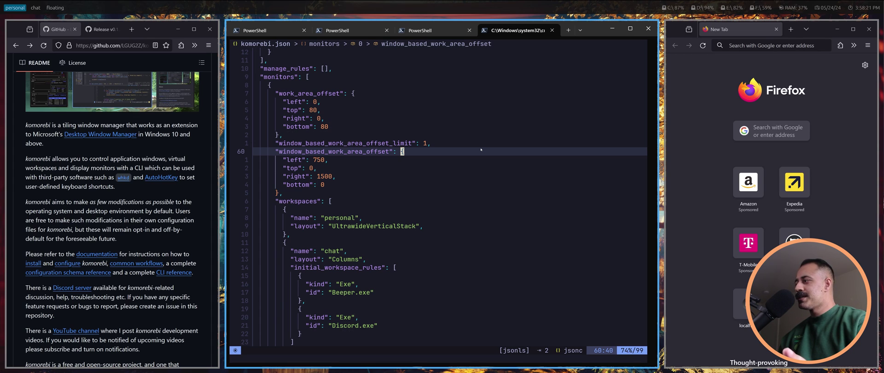
{"action": "key", "text": "alt+h"}
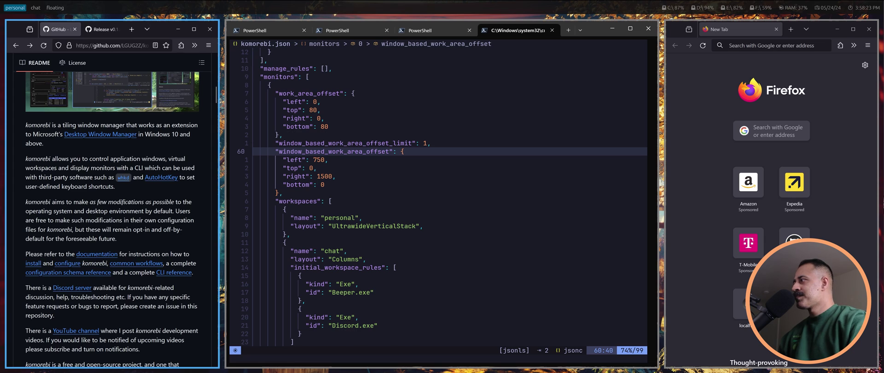
{"action": "key", "text": "alt+shift+l"}
Step: Search the v0.1.26 release notes for 'monocle' and scroll through the matches
{"action": "key", "text": "ctrl+Tab"}
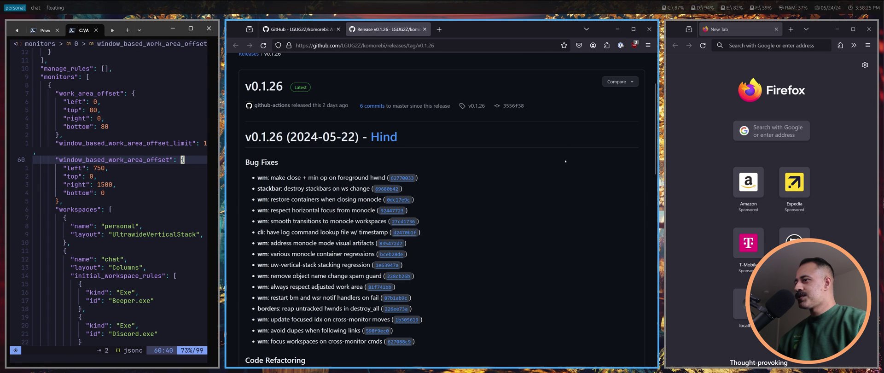
{"action": "key", "text": "ctrl+f"}
{"action": "type", "text": "monocle"}
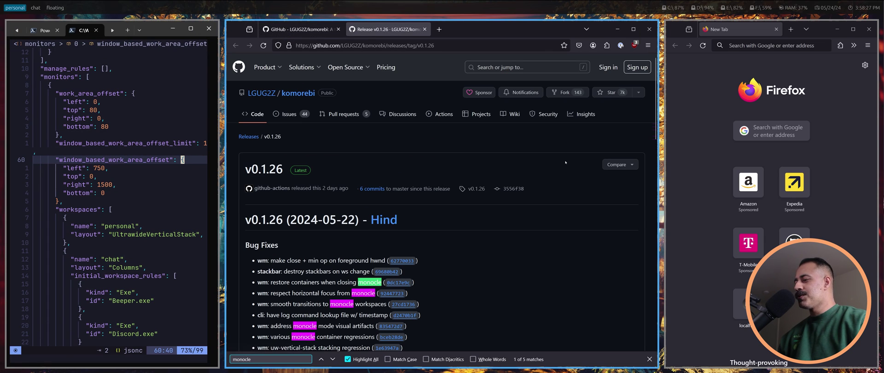
{"action": "scroll", "coordinate": [565, 162], "scroll_direction": "down", "scroll_amount": 4}
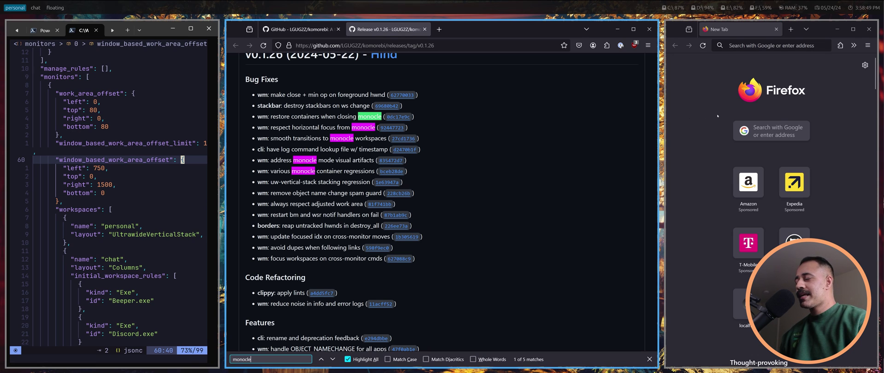
{"action": "scroll", "coordinate": [502, 213], "scroll_direction": "up", "scroll_amount": 3}
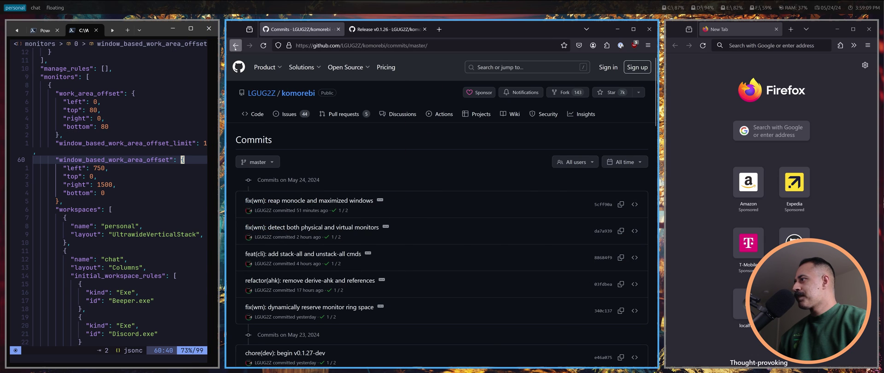
Step: Return to the repository page, stack all windows, cycle, unstack all, and move GitHub to the middle
{"action": "left_click", "coordinate": [235, 45]}
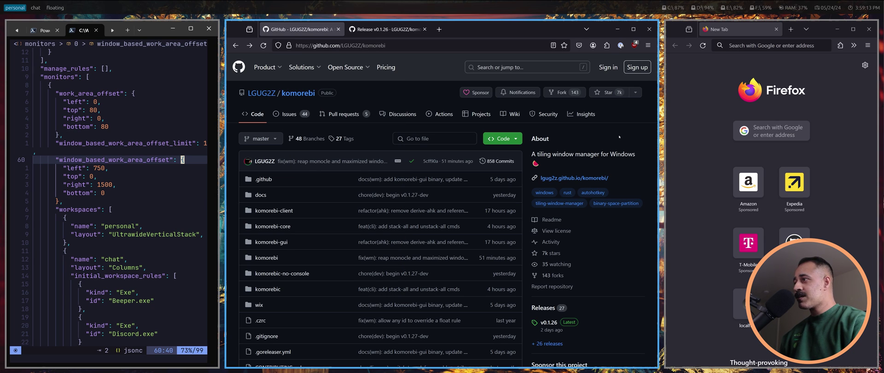
{"action": "key", "text": "alt+shift+s"}
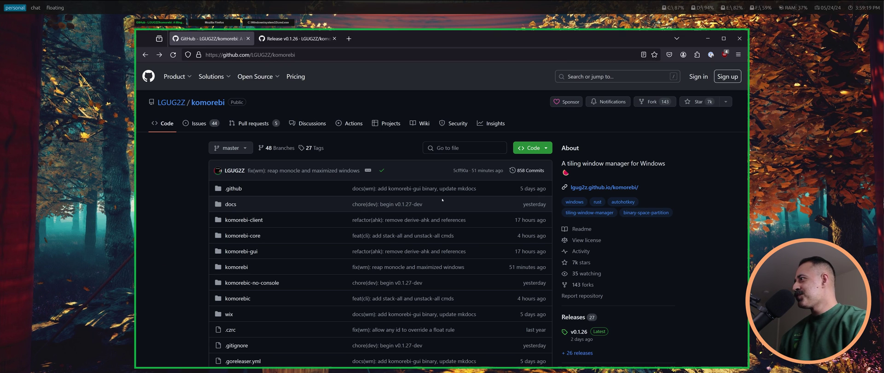
{"action": "key", "text": "alt+bracketright"}
{"action": "key", "text": "alt+bracketright"}
{"action": "key", "text": "alt+bracketright"}
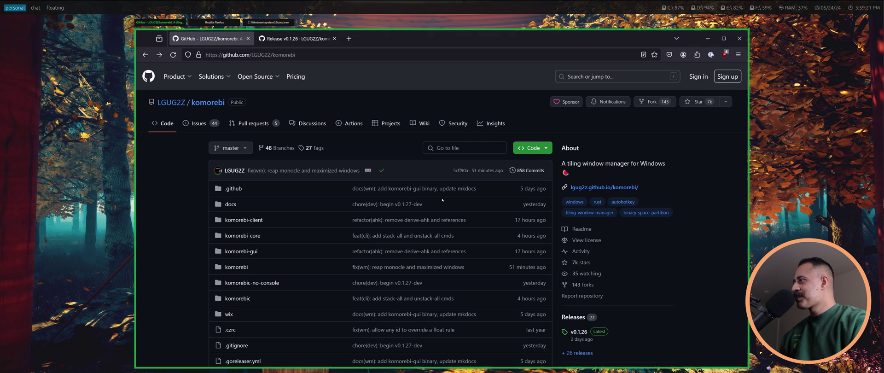
{"action": "key", "text": "alt+shift+u"}
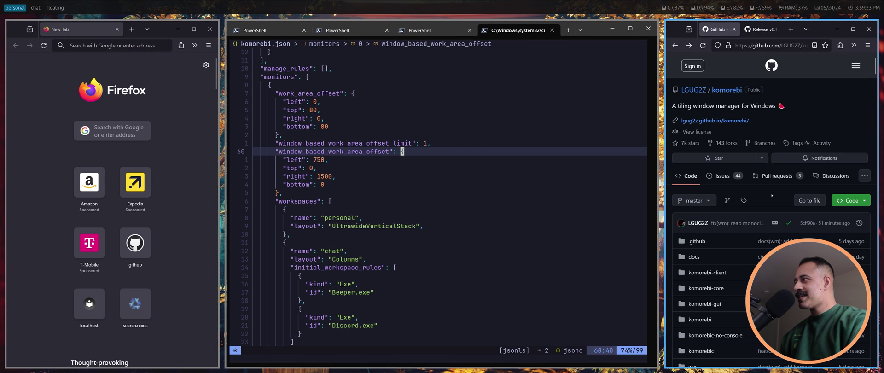
{"action": "key", "text": "alt+shift+h"}
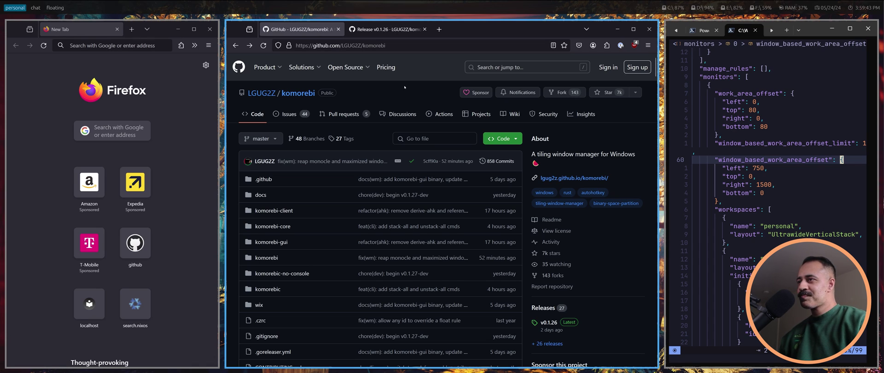
Step: Close the empty Firefox window, stack terminal and GitHub, and tour the chat, floating and personal workspaces
{"action": "left_click", "coordinate": [209, 29]}
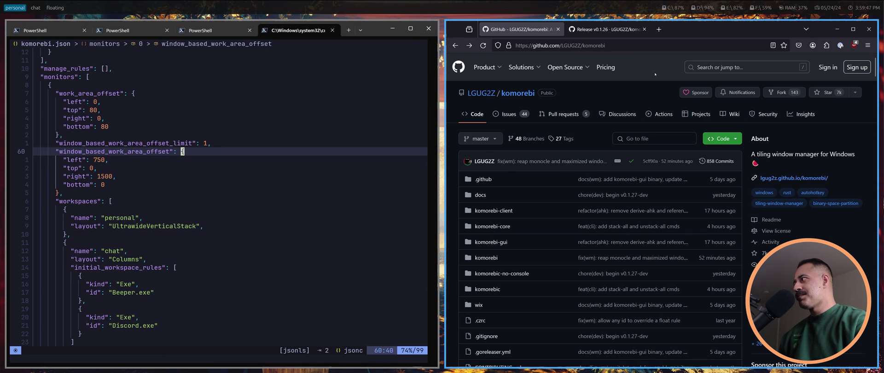
{"action": "key", "text": "alt+Left"}
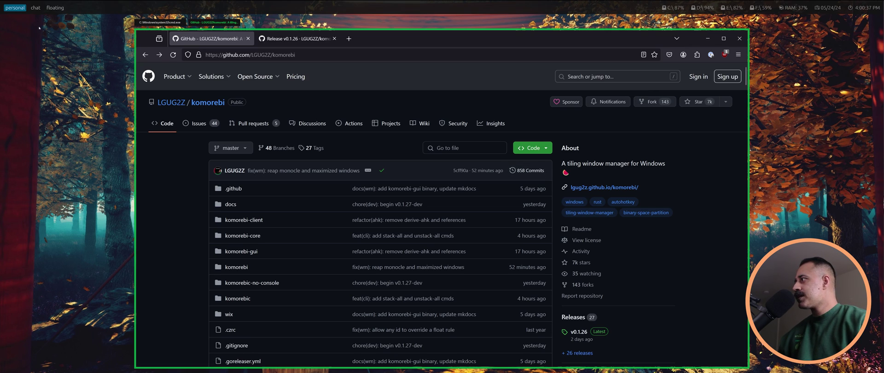
{"action": "key", "text": "alt+2"}
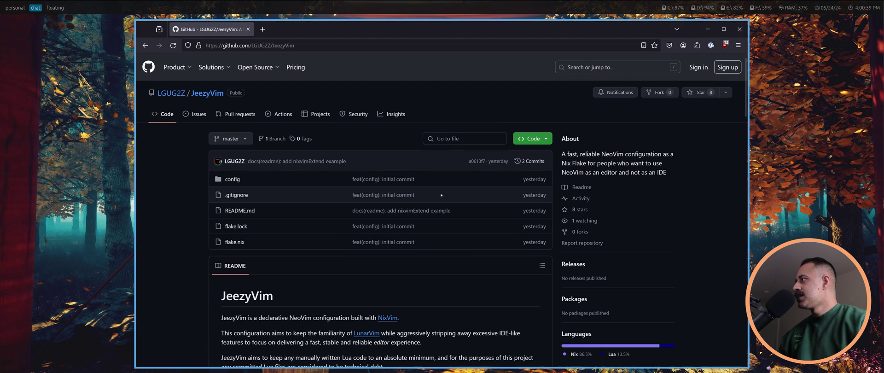
{"action": "left_click", "coordinate": [53, 13]}
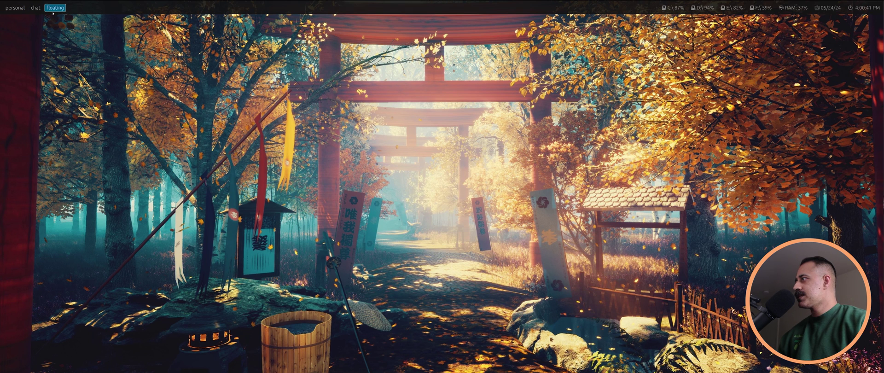
{"action": "key", "text": "alt+2"}
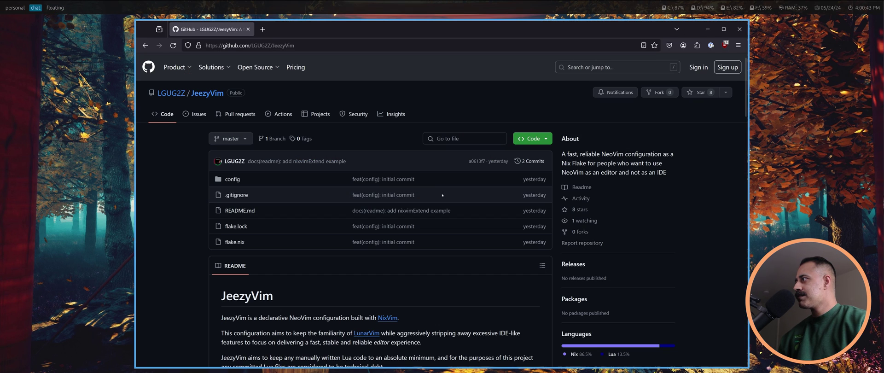
{"action": "key", "text": "alt+1"}
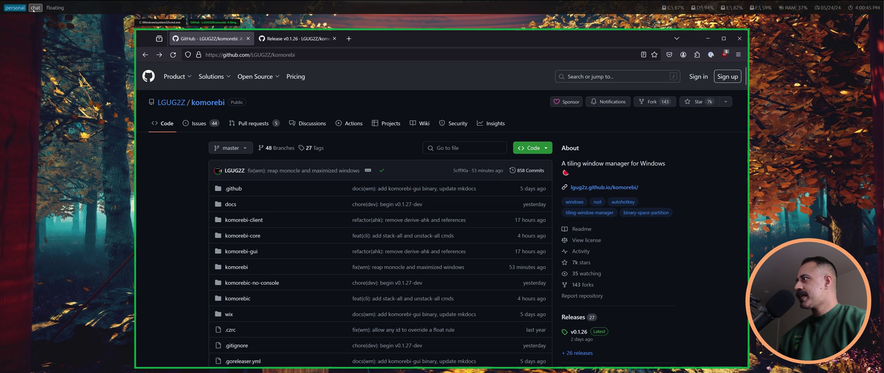
{"action": "left_click", "coordinate": [36, 8]}
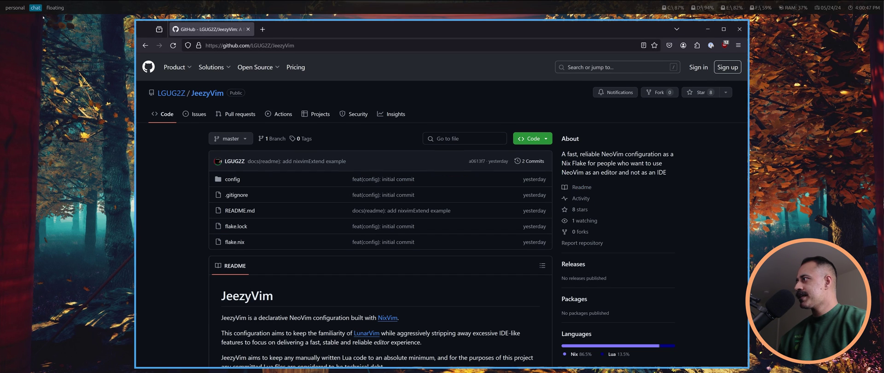
{"action": "key", "text": "alt+3"}
{"action": "left_click", "coordinate": [30, 9]}
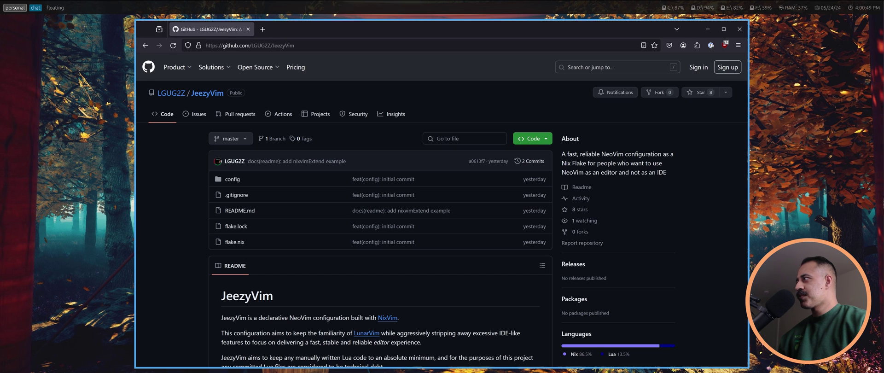
{"action": "key", "text": "alt+1"}
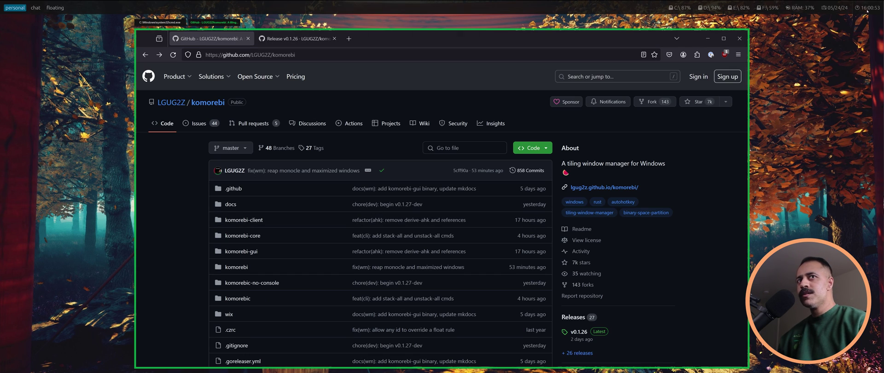
Step: Cycle the bar's date format through 2024-05-24, 24-May-2024 and Friday 24 May 2024
{"action": "left_click", "coordinate": [824, 8]}
{"action": "left_click", "coordinate": [829, 9]}
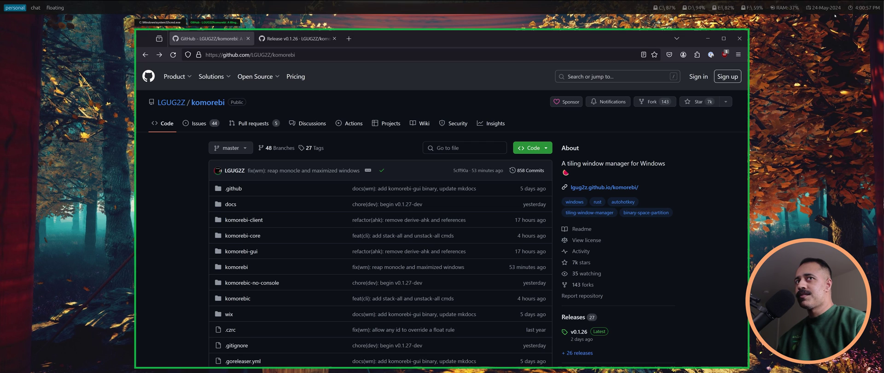
{"action": "left_click", "coordinate": [828, 8]}
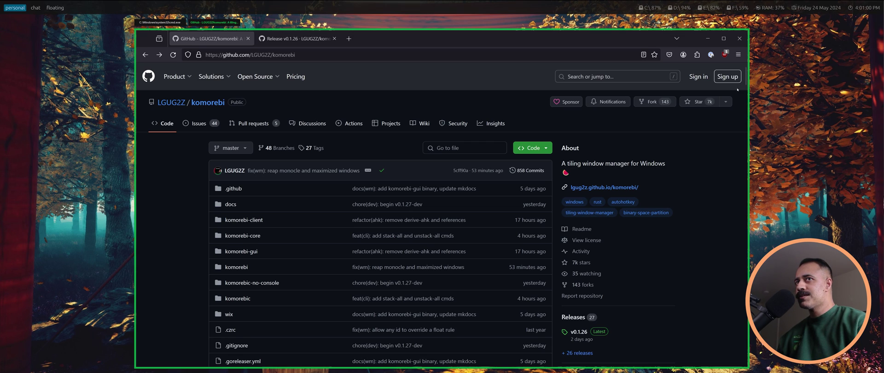
Step: Open and close Task Manager, then open and close a File Explorer window
{"action": "key", "text": "ctrl+shift+Escape"}
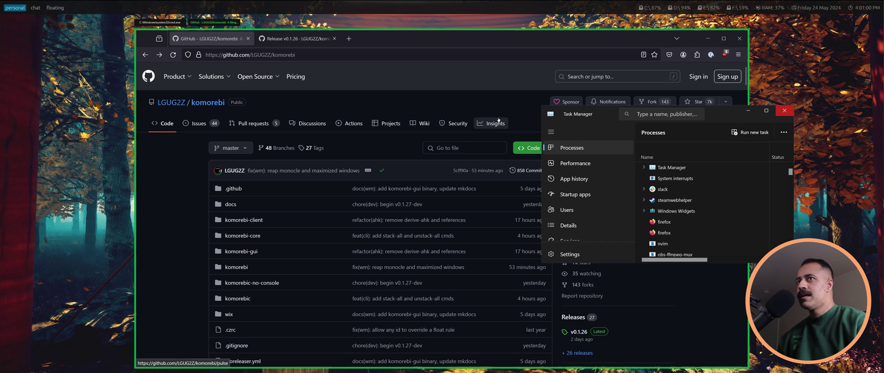
{"action": "left_click", "coordinate": [785, 111]}
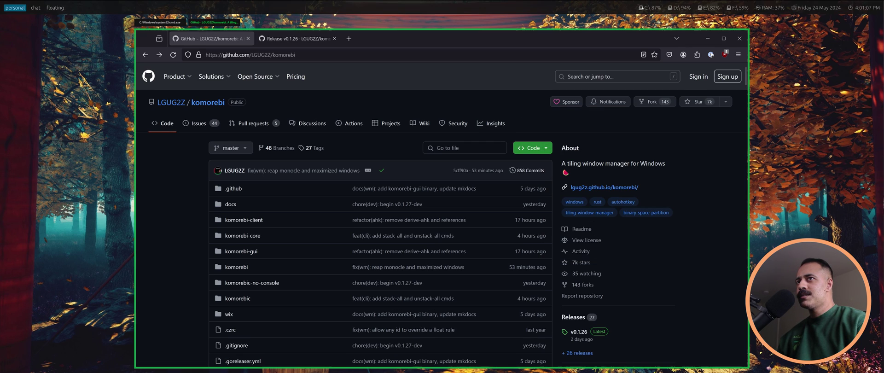
{"action": "key", "text": "super+e"}
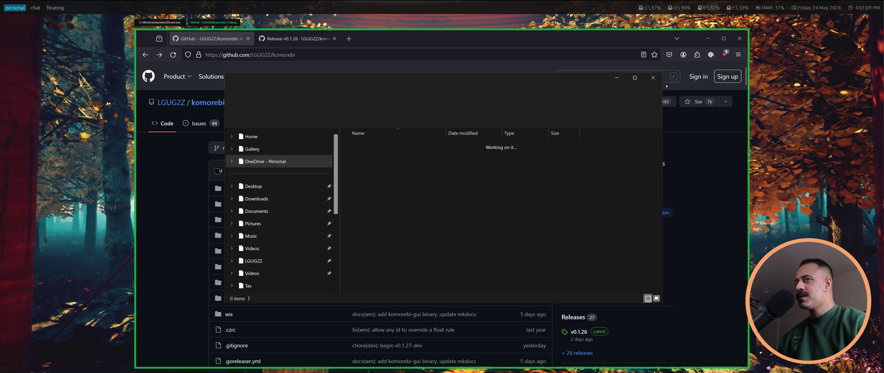
{"action": "left_click", "coordinate": [654, 78]}
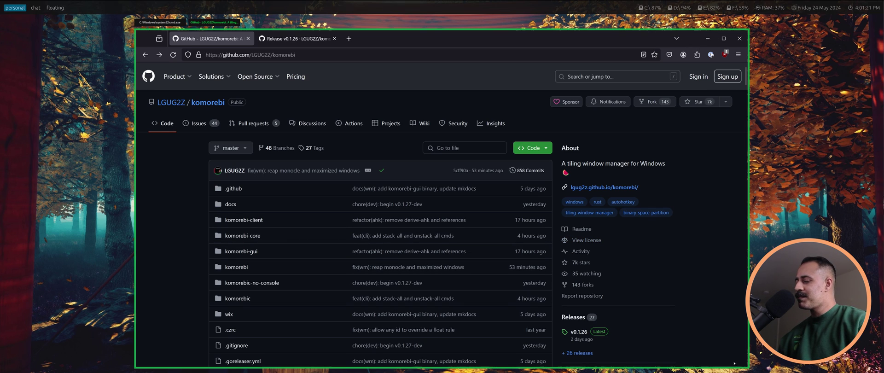
Step: Scroll down the maintainer's GitHub Sponsors page to the monthly tiers starting at $1
{"action": "scroll", "coordinate": [576, 332], "scroll_direction": "down", "scroll_amount": 3}
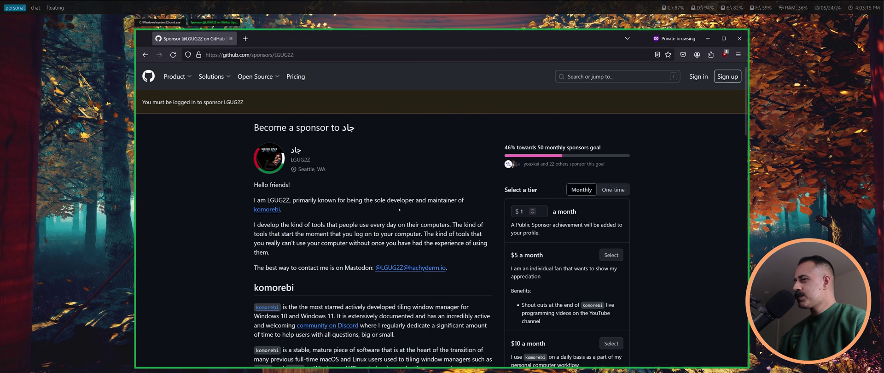
Step: Scroll to the Current sponsors list and hover over each sponsor's avatar in turn
{"action": "scroll", "coordinate": [364, 223], "scroll_direction": "down", "scroll_amount": 8}
{"action": "scroll", "coordinate": [364, 223], "scroll_direction": "down", "scroll_amount": 10}
{"action": "scroll", "coordinate": [492, 257], "scroll_direction": "up", "scroll_amount": 3}
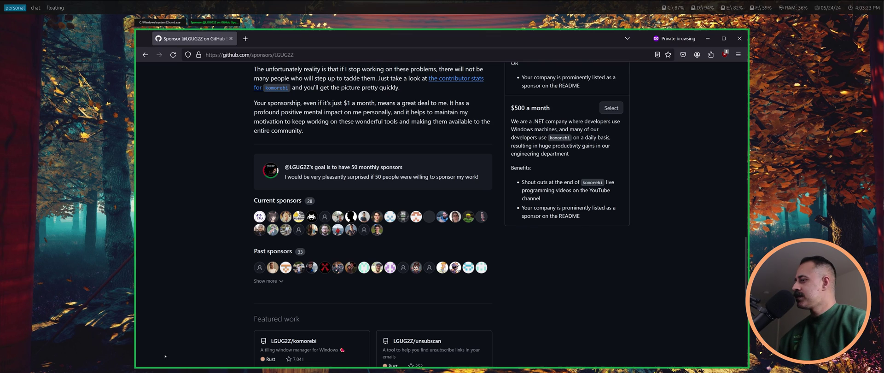
{"action": "mouse_move", "coordinate": [380, 233]}
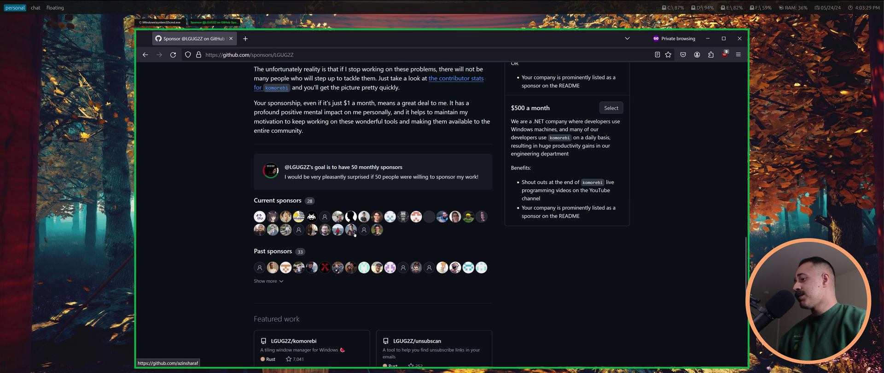
{"action": "mouse_move", "coordinate": [338, 229]}
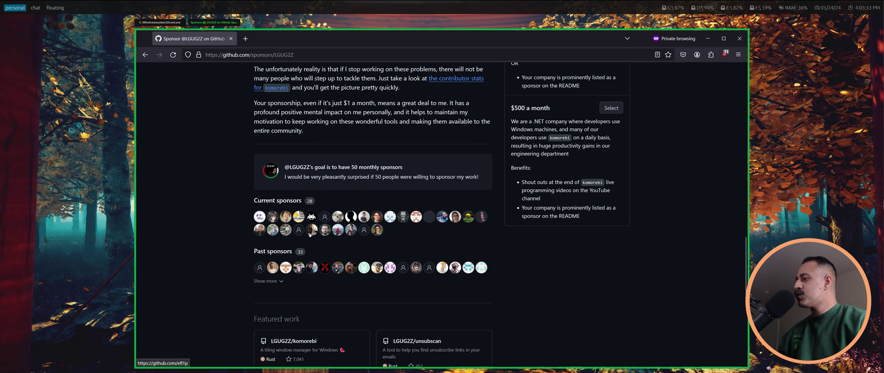
{"action": "mouse_move", "coordinate": [309, 234]}
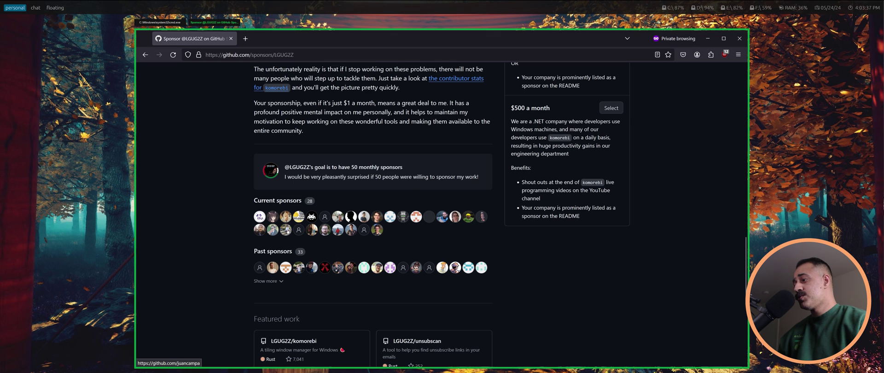
{"action": "mouse_move", "coordinate": [273, 230]}
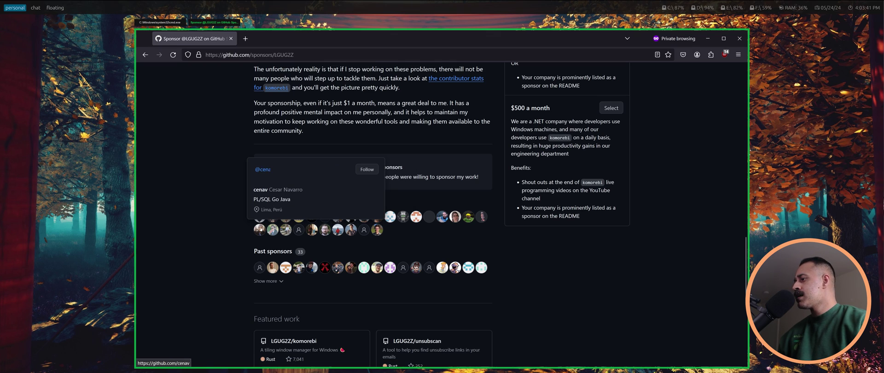
{"action": "mouse_move", "coordinate": [483, 218]}
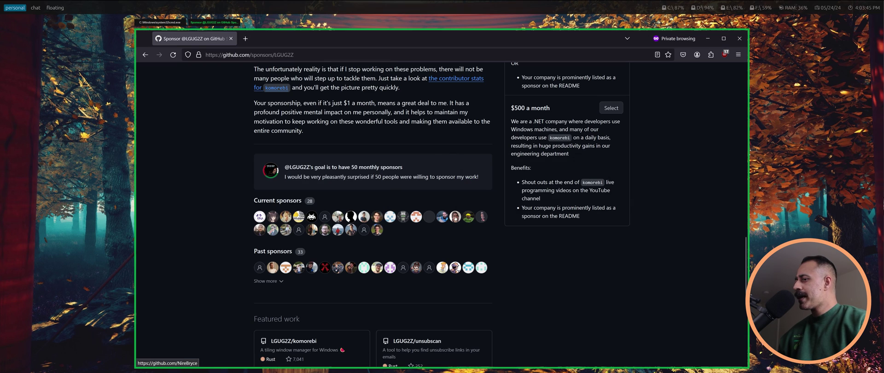
{"action": "mouse_move", "coordinate": [455, 217]}
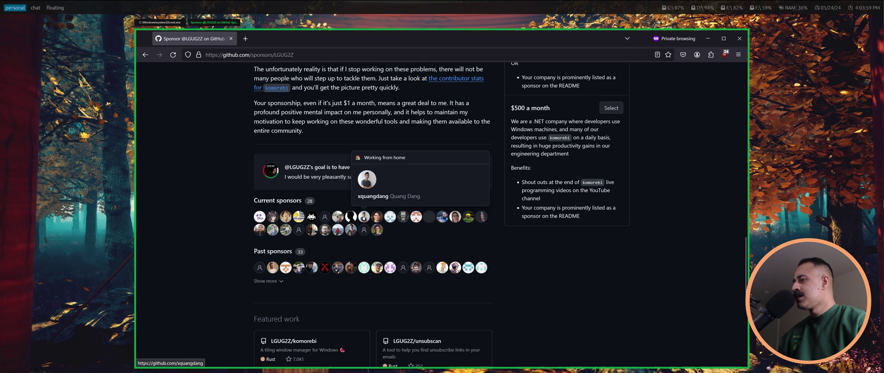
{"action": "mouse_move", "coordinate": [350, 216]}
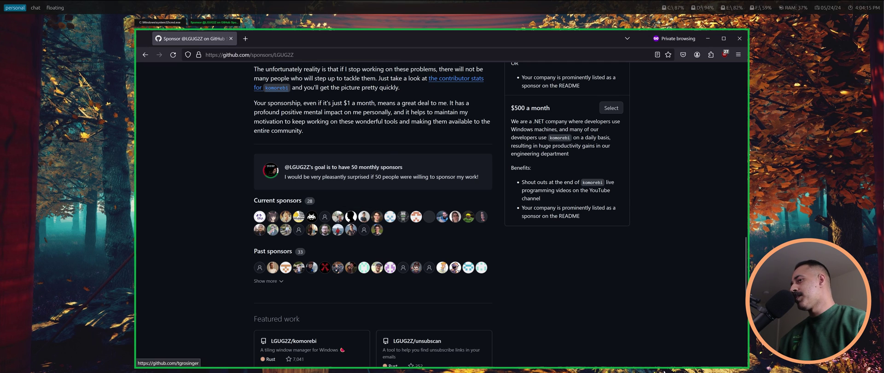
Step: Compare the One-time sponsorship tiers with the Monthly tiers at the top of the Sponsor page
{"action": "scroll", "coordinate": [655, 322], "scroll_direction": "up", "scroll_amount": 10}
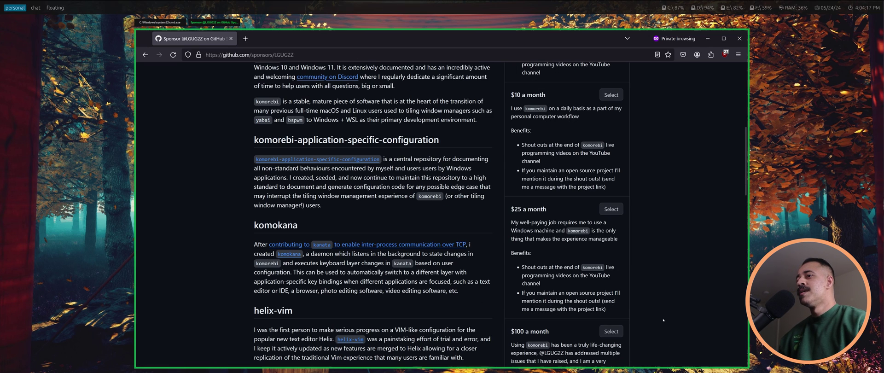
{"action": "scroll", "coordinate": [662, 320], "scroll_direction": "up", "scroll_amount": 10}
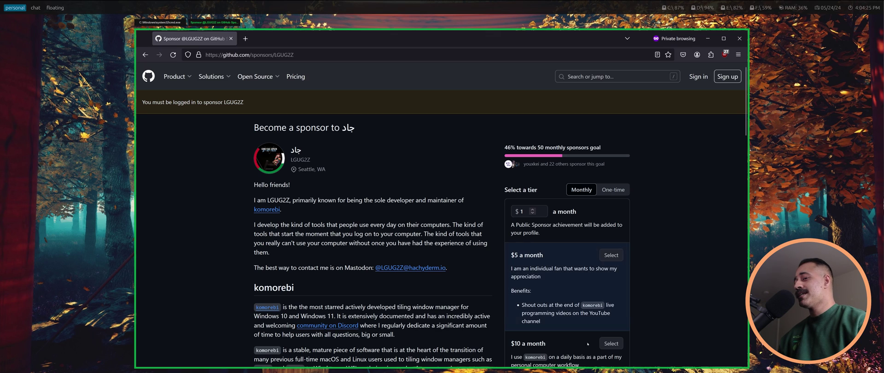
{"action": "left_click", "coordinate": [613, 189]}
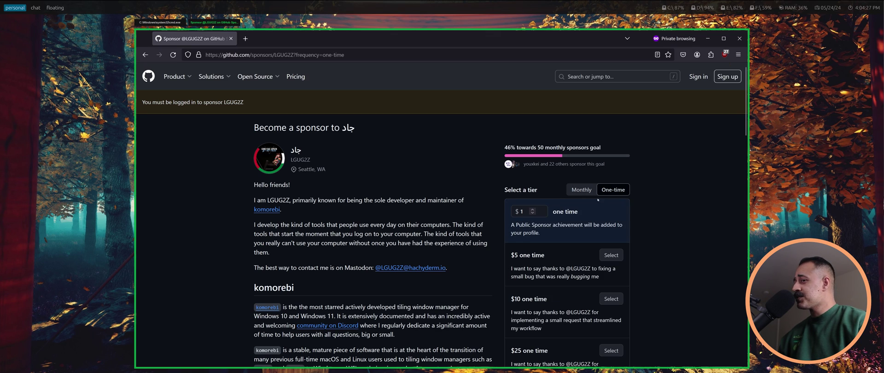
{"action": "left_click", "coordinate": [582, 189]}
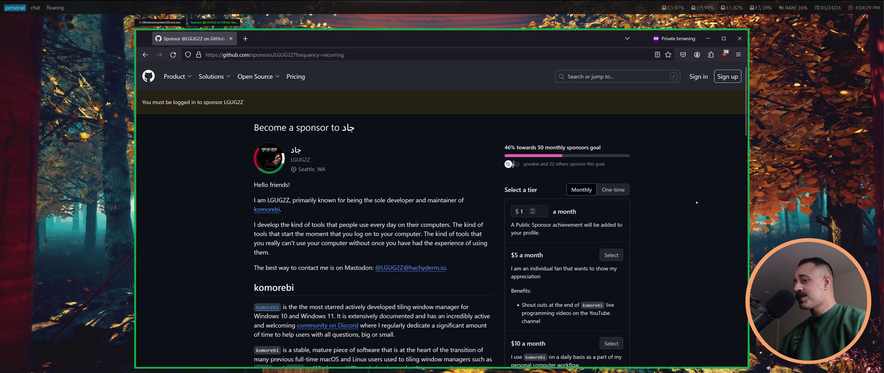
{"action": "scroll", "coordinate": [706, 201], "scroll_direction": "down", "scroll_amount": 1}
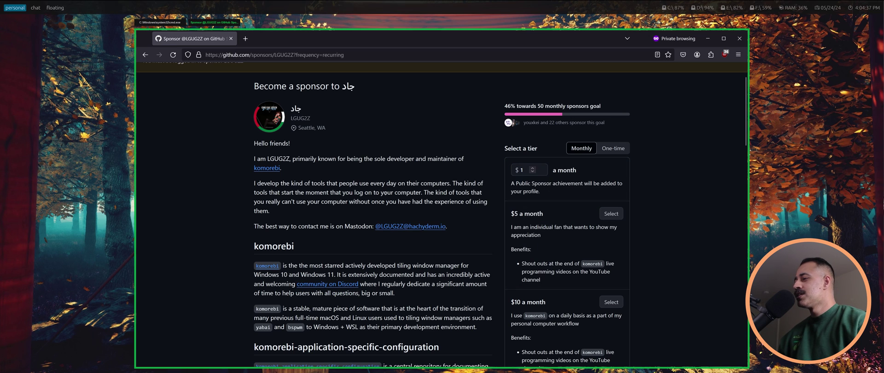
{"action": "scroll", "coordinate": [385, 192], "scroll_direction": "up", "scroll_amount": 1}
Step: Open the developer's GitHub profile and follow its README 'subscribe to my YouTube channel' link
{"action": "left_click", "coordinate": [348, 127]}
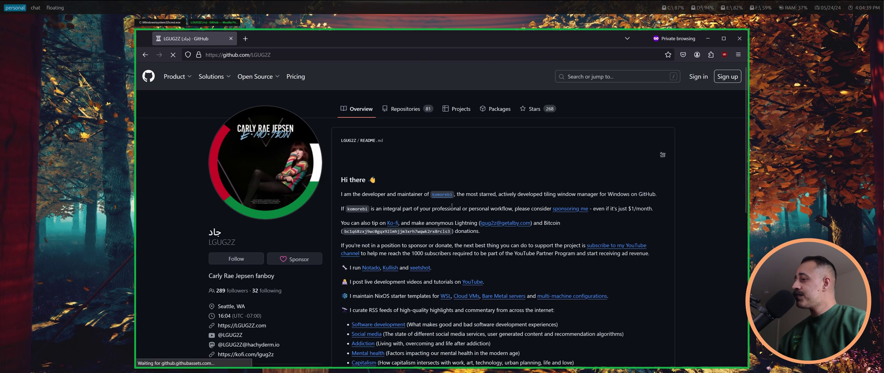
{"action": "scroll", "coordinate": [451, 214], "scroll_direction": "down", "scroll_amount": 1}
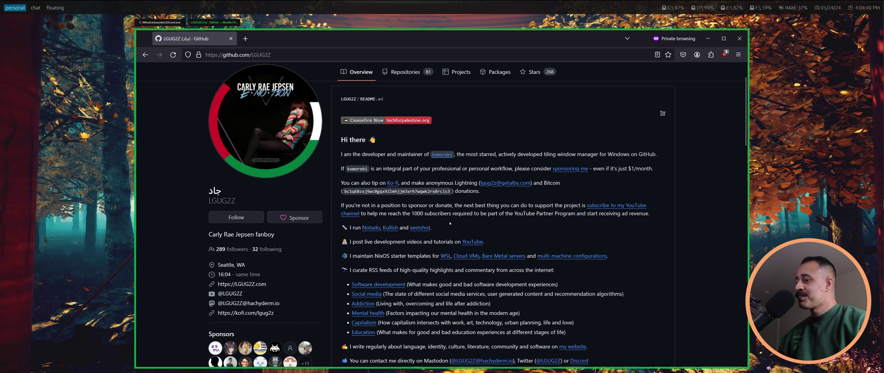
{"action": "left_click", "coordinate": [464, 242]}
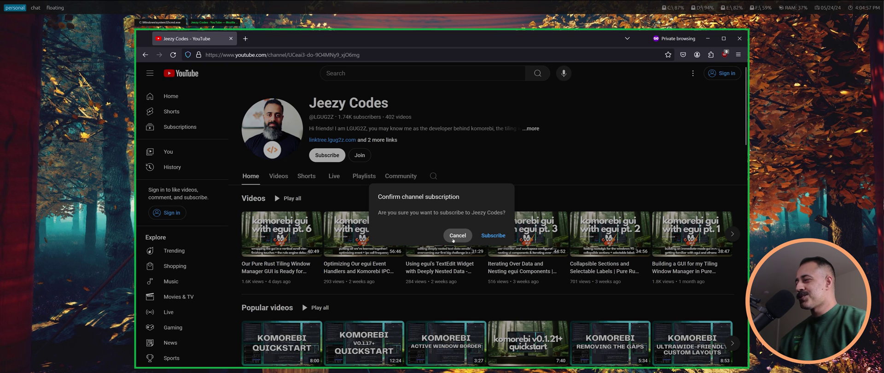
Step: Cancel the Confirm channel subscription dialog to reveal the komorebi videos on the channel
{"action": "left_click", "coordinate": [456, 236]}
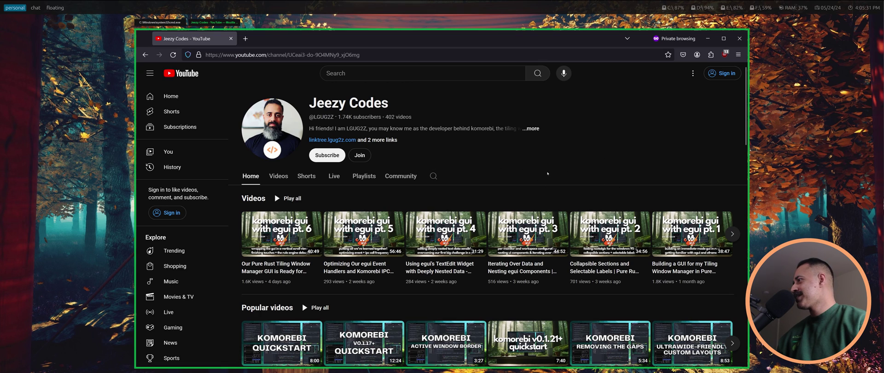
Step: Go back to the profile, open the komorebi repository, and bring its README heading into view
{"action": "key", "text": "alt+Left"}
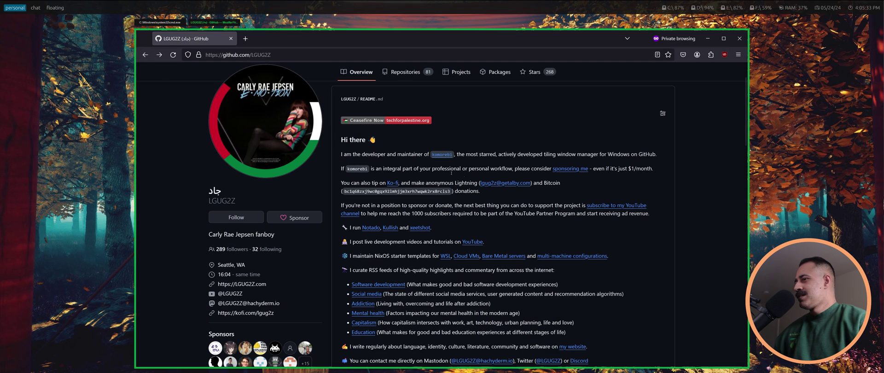
{"action": "left_click", "coordinate": [442, 154]}
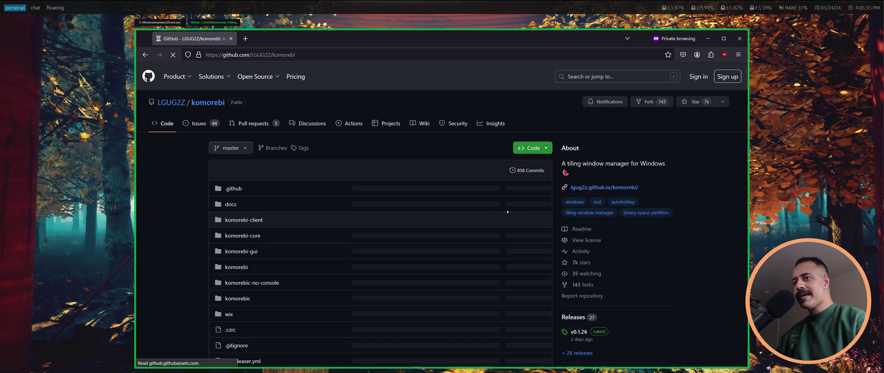
{"action": "scroll", "coordinate": [397, 227], "scroll_direction": "down", "scroll_amount": 5}
{"action": "scroll", "coordinate": [397, 227], "scroll_direction": "down", "scroll_amount": 5}
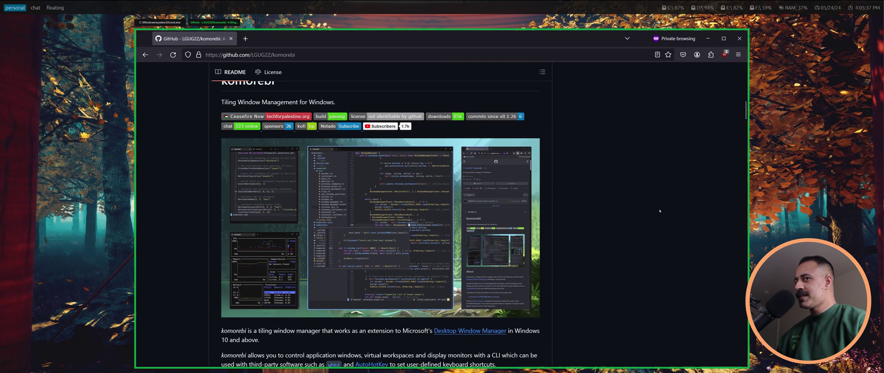
{"action": "scroll", "coordinate": [566, 251], "scroll_direction": "up", "scroll_amount": 1}
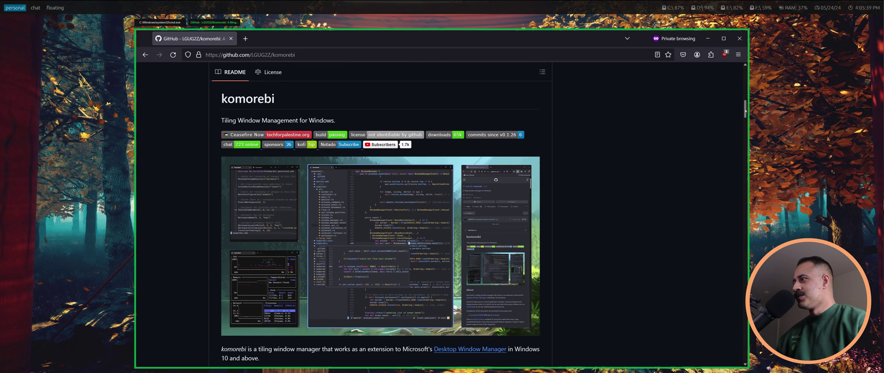